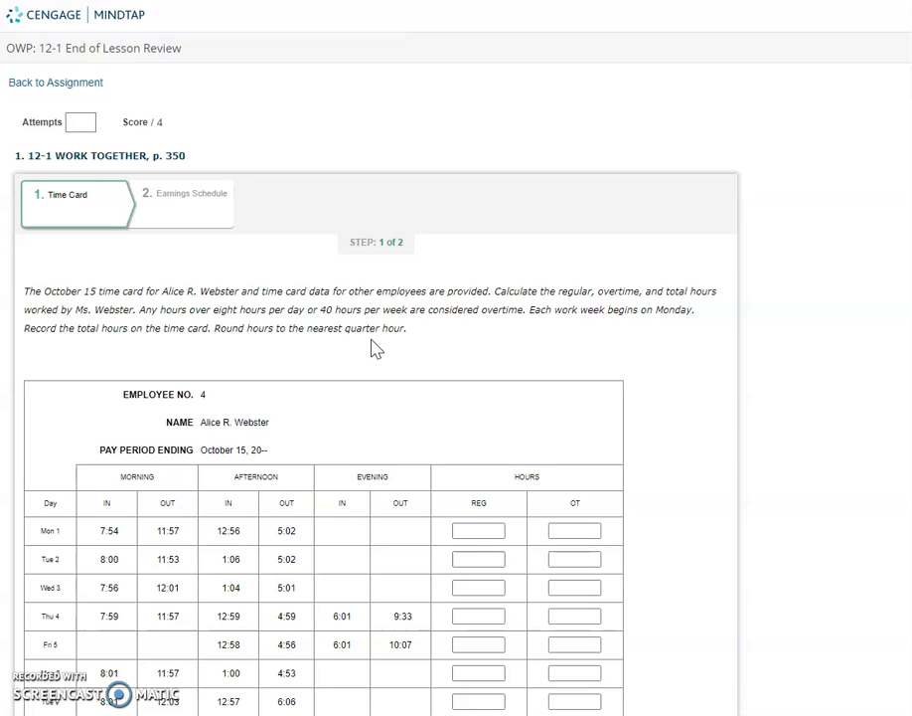
Enter 8 regular hours each for Mon 1, Tue 2 and Wed 3 on the time card
scroll(376, 348, "down", 1)
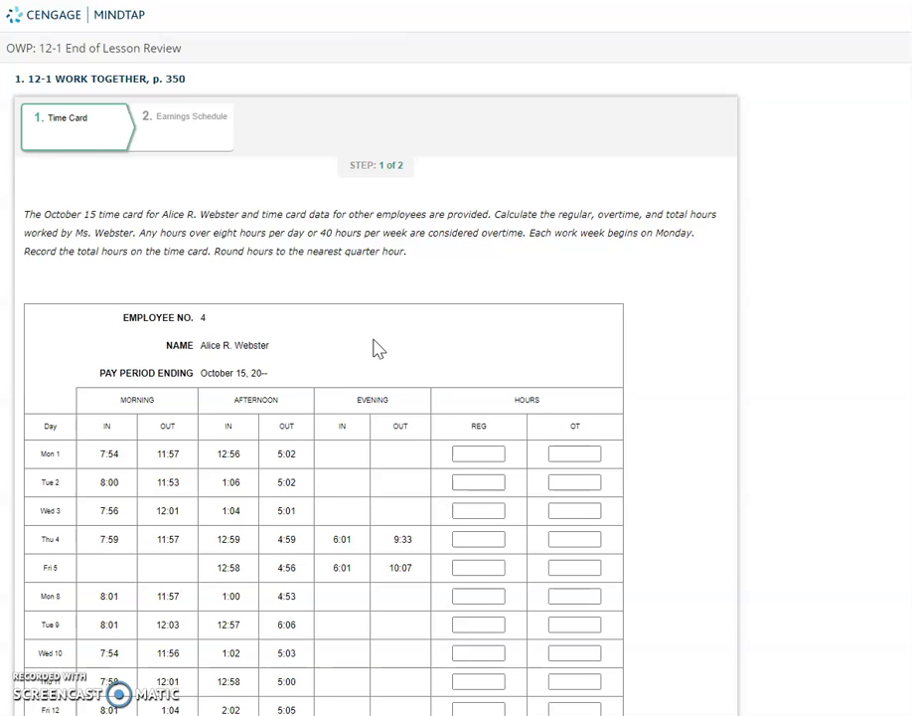
scroll(382, 343, "down", 3)
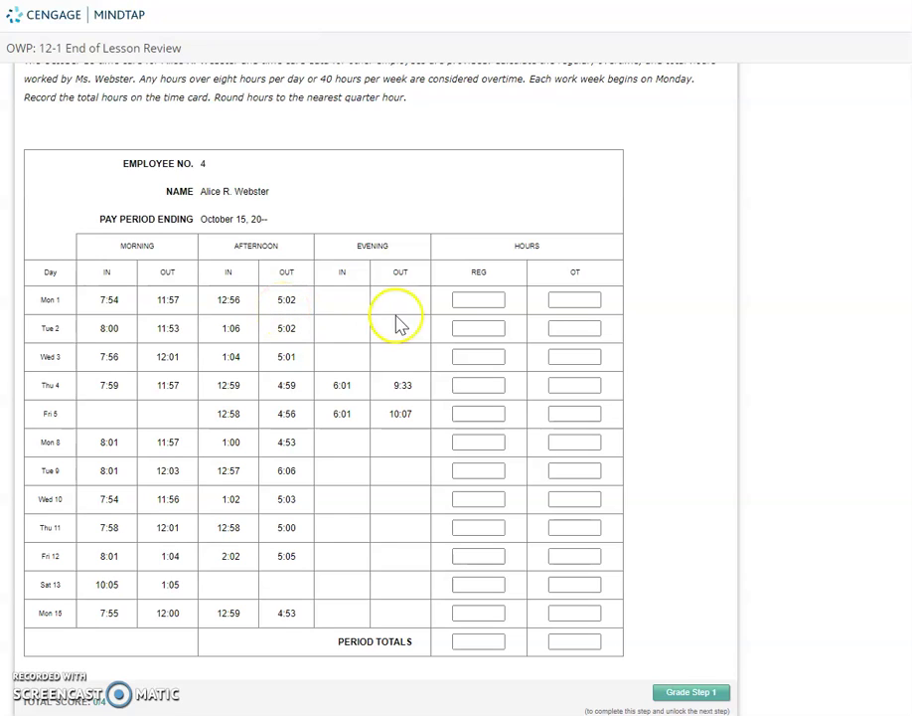
left_click(467, 301)
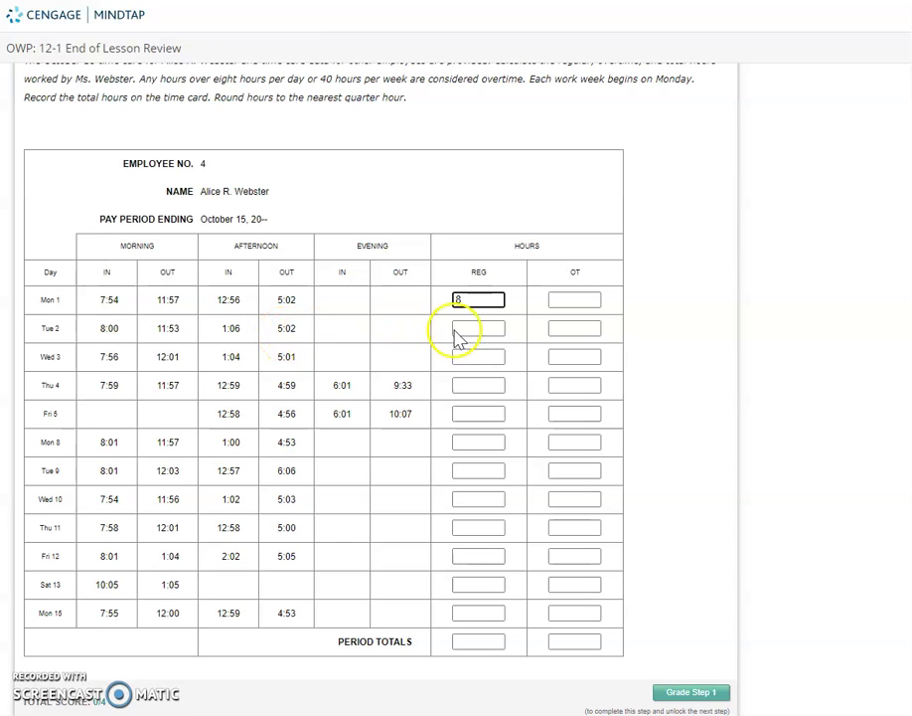
left_click(463, 328)
type("8")
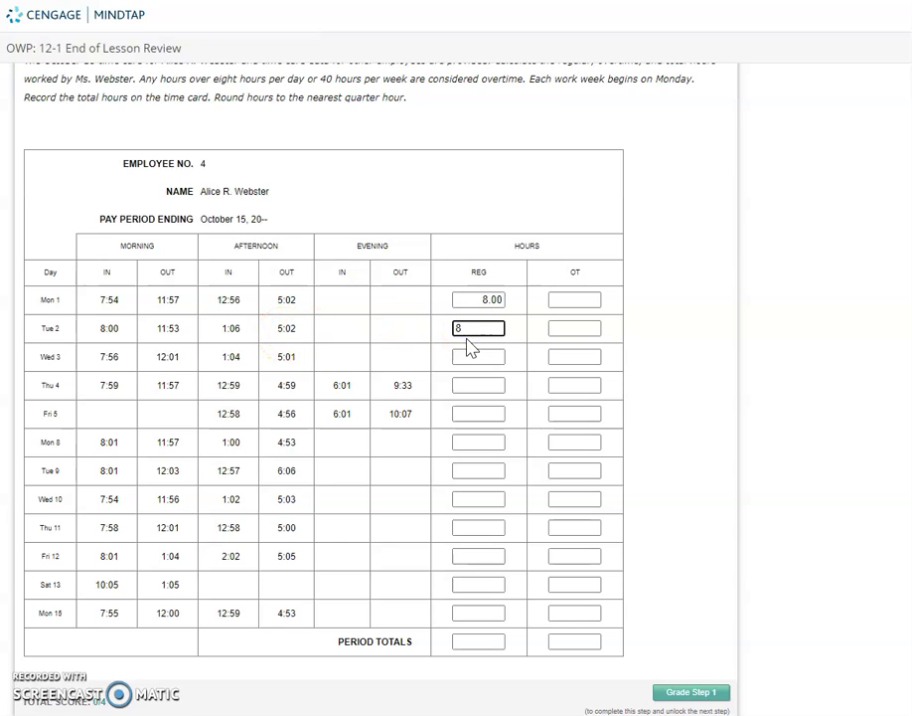
left_click(113, 357)
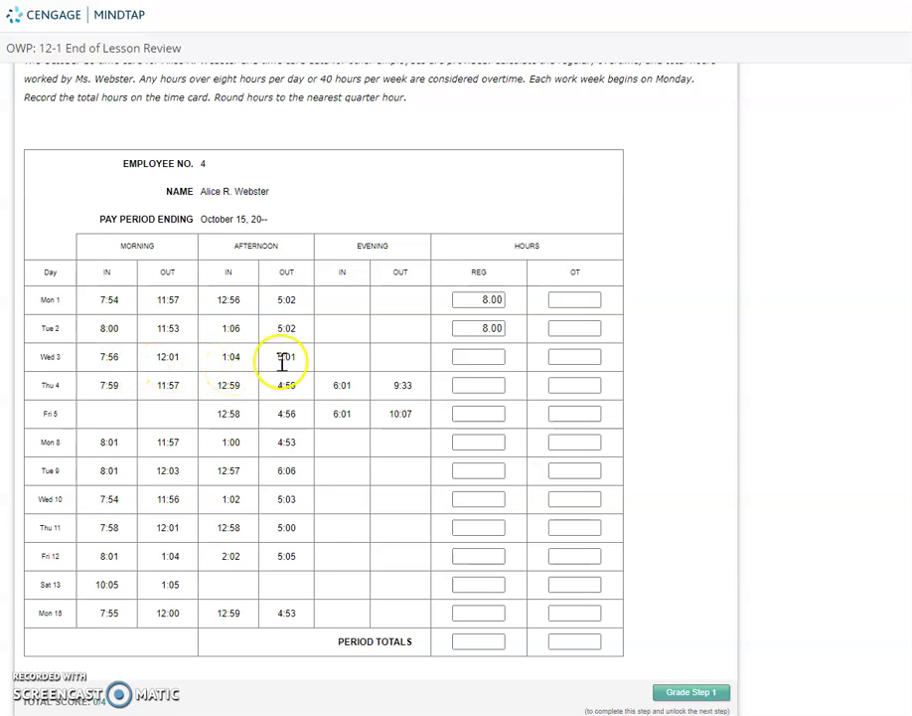
left_click(481, 355)
type("8")
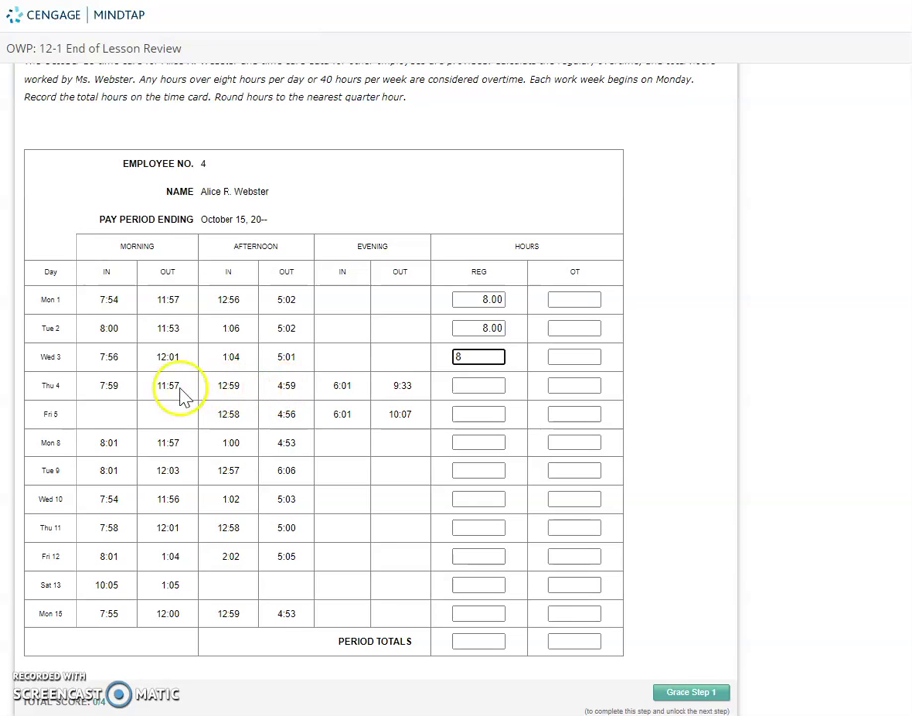
Record 8 regular hours and 3.5 overtime hours for Thu 4
left_click(485, 386)
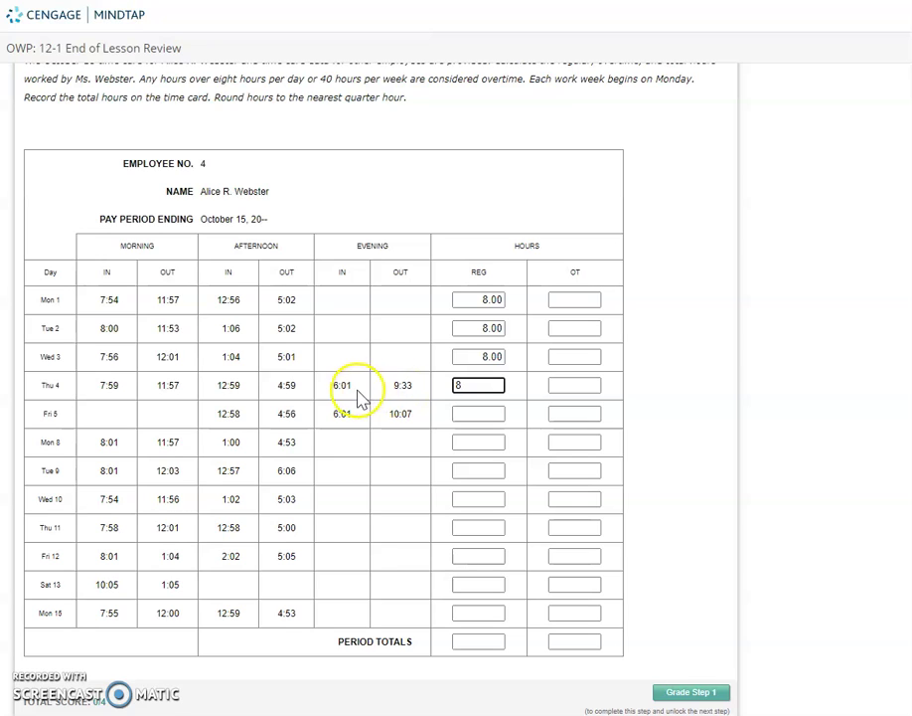
left_click(579, 385)
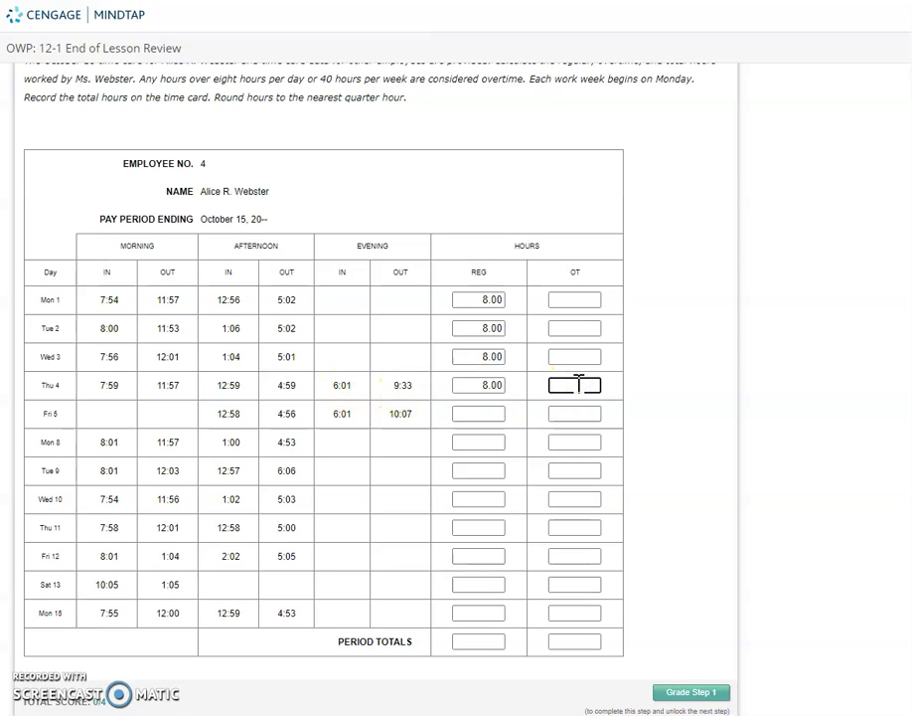
left_click(627, 380)
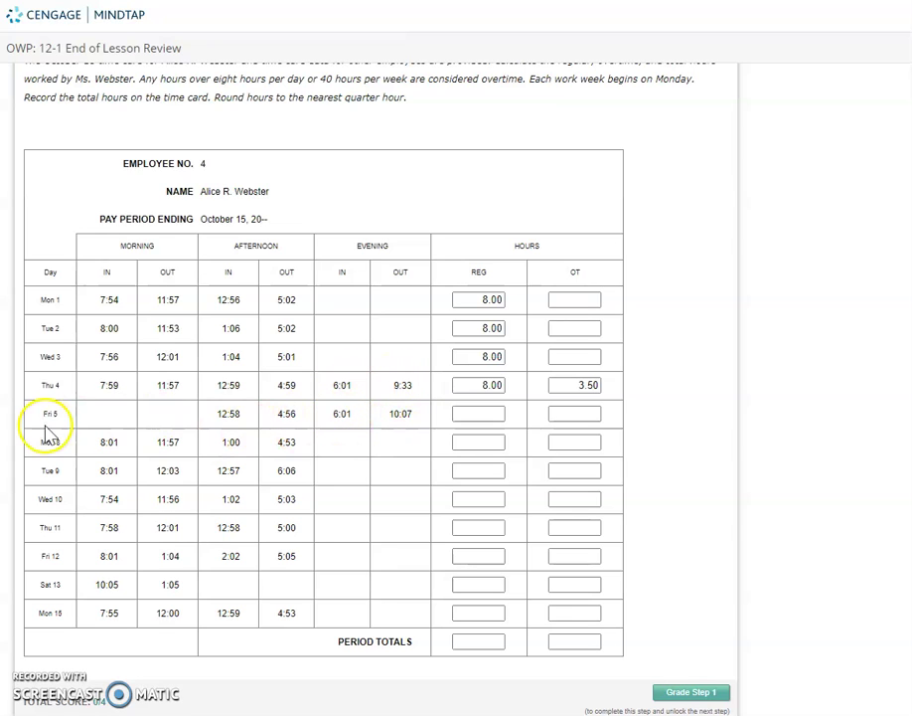
Enter 8 regular hours each for Fri 5 and Mon 8, leaving Friday's overtime blank
left_click(482, 414)
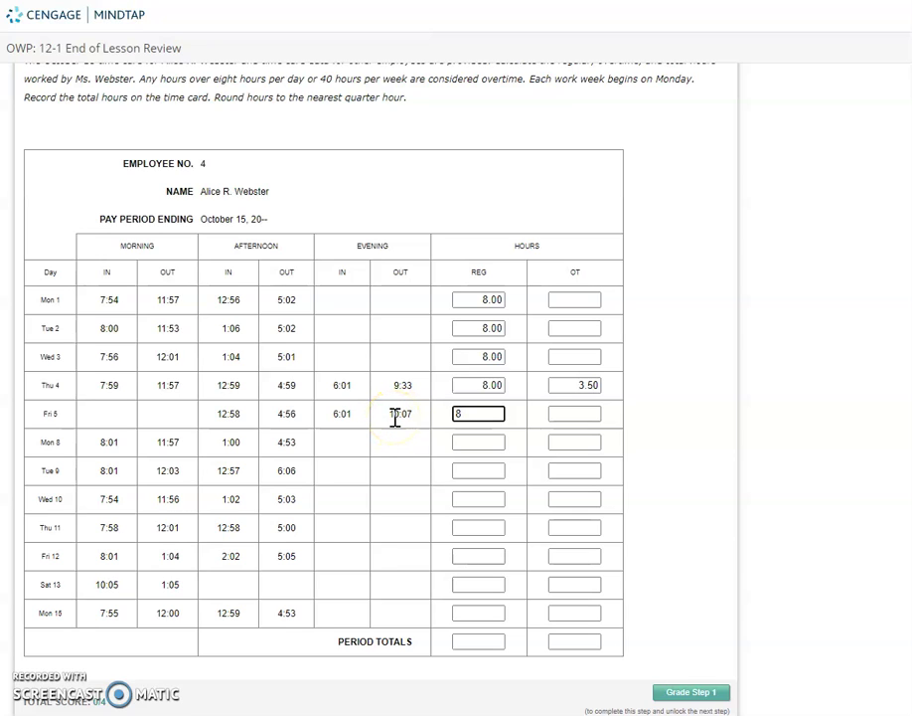
left_click(488, 418)
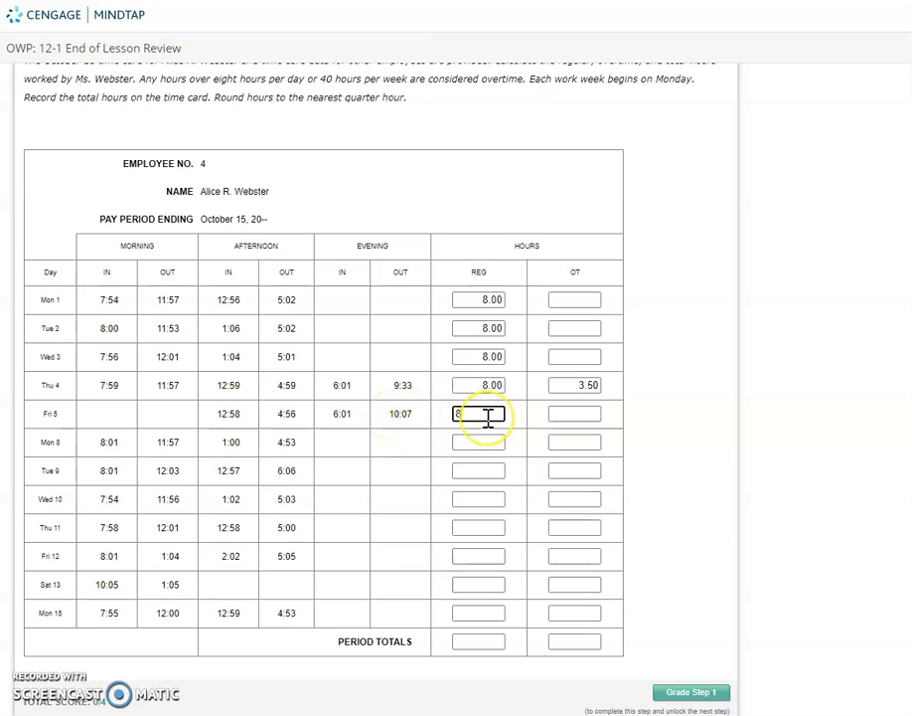
left_click(579, 414)
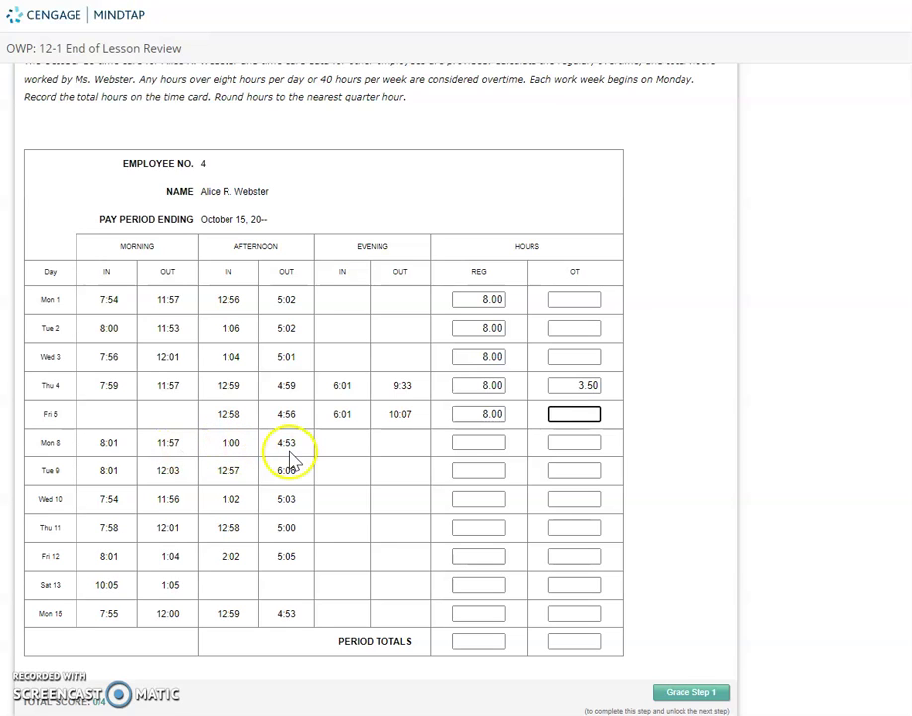
left_click(478, 442)
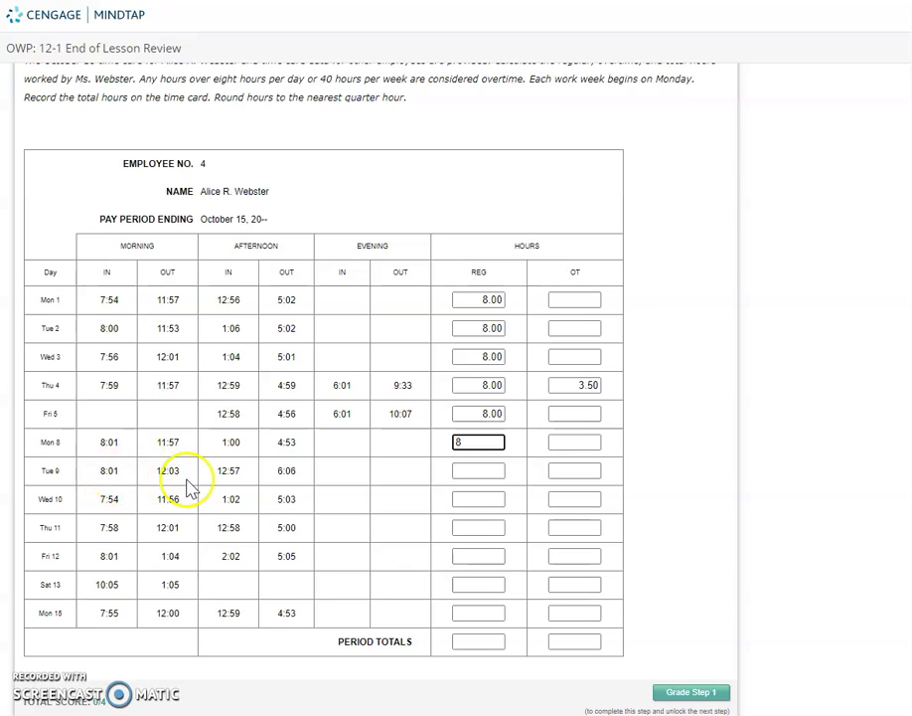
Record 8 regular hours and 1 overtime hour for Tue 9
left_click_drag(278, 471, 316, 497)
left_click(295, 474)
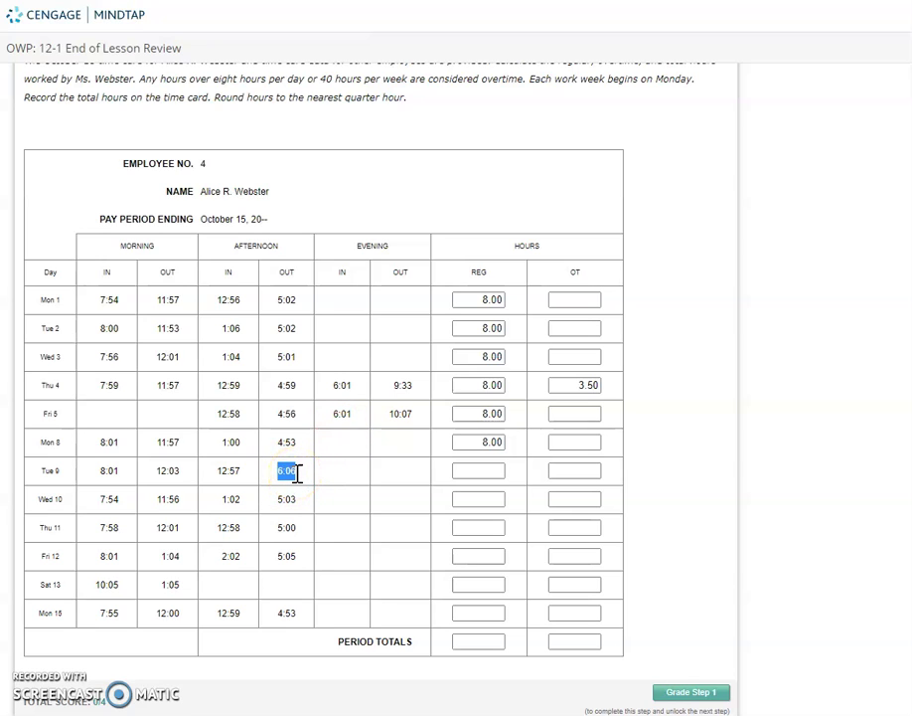
left_click(478, 473)
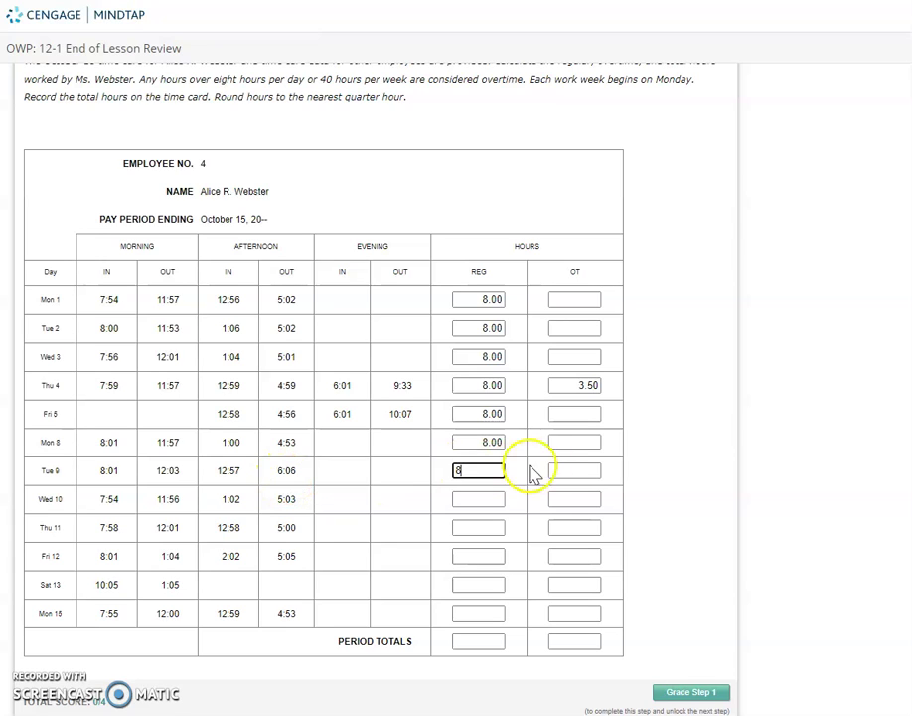
left_click(575, 470)
type("1")
left_click(660, 490)
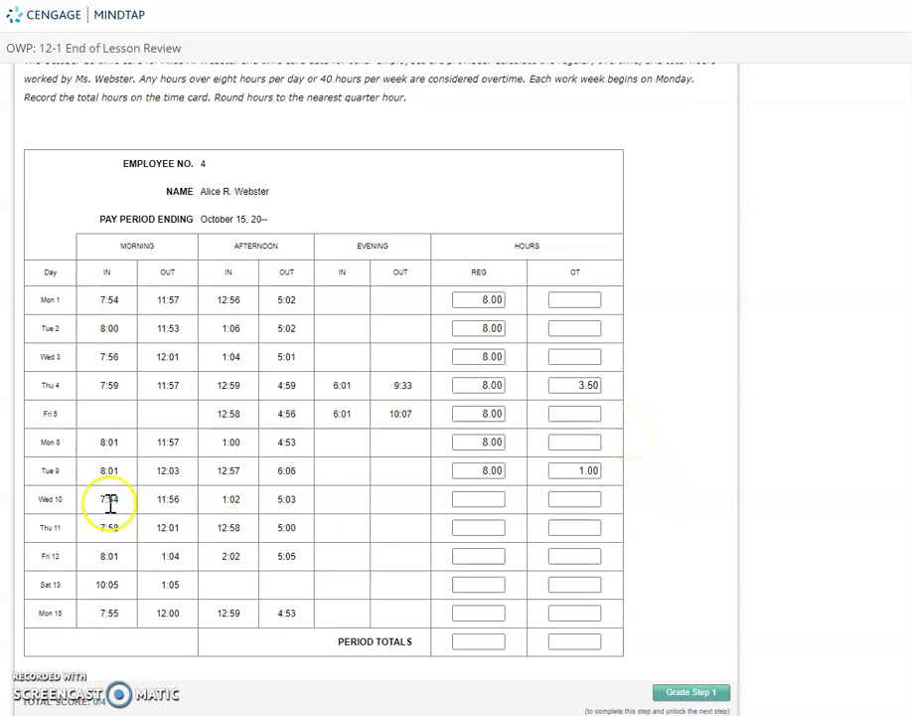
Enter 8 regular hours each for Wed 10, Thu 11 and Fri 12
left_click(485, 498)
type("8")
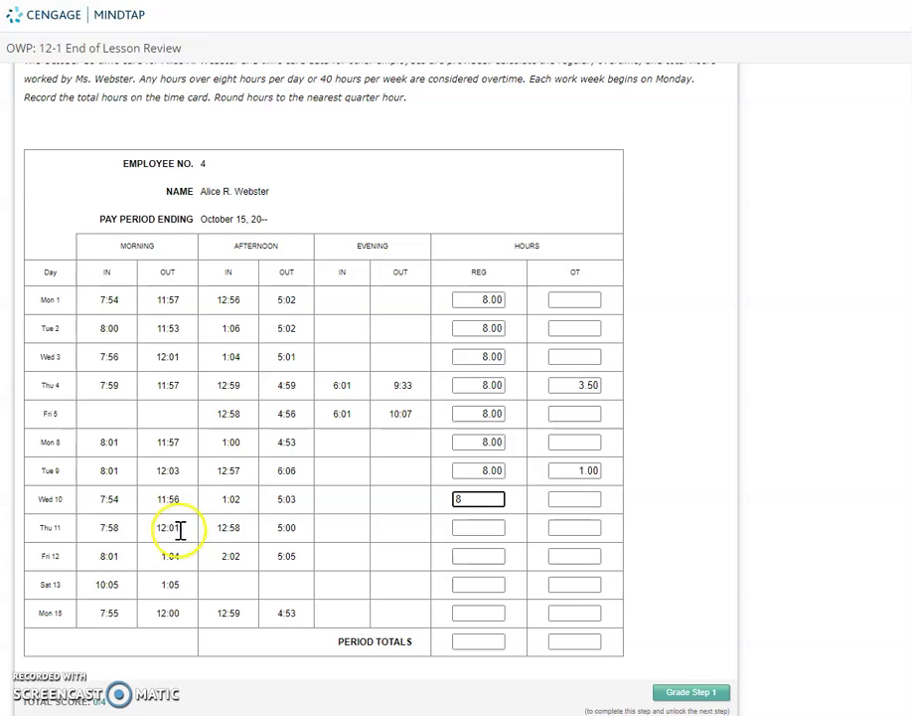
left_click(482, 529)
type("8")
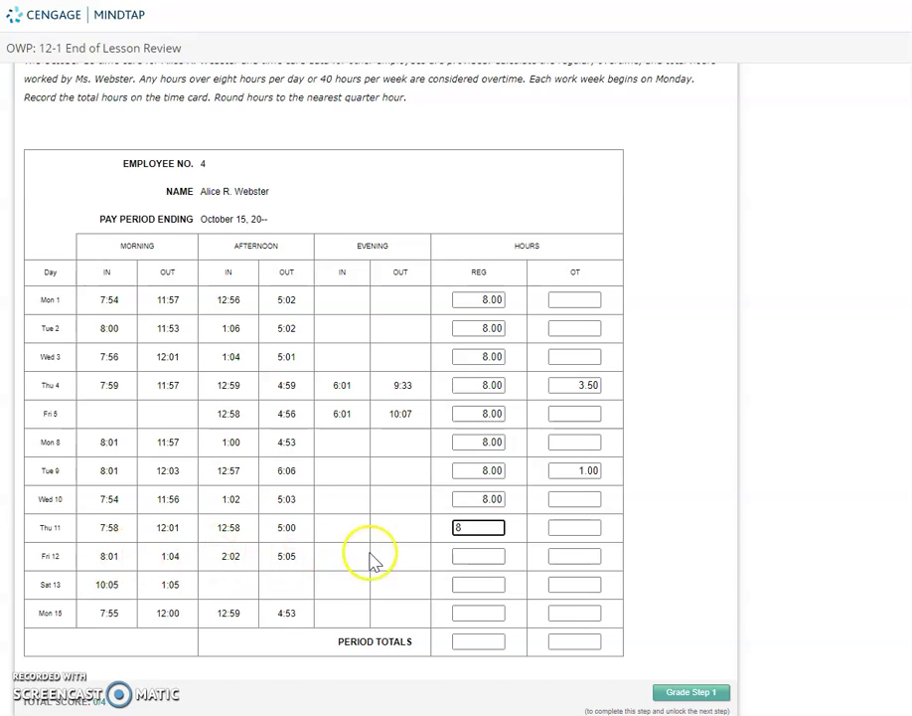
left_click(463, 554)
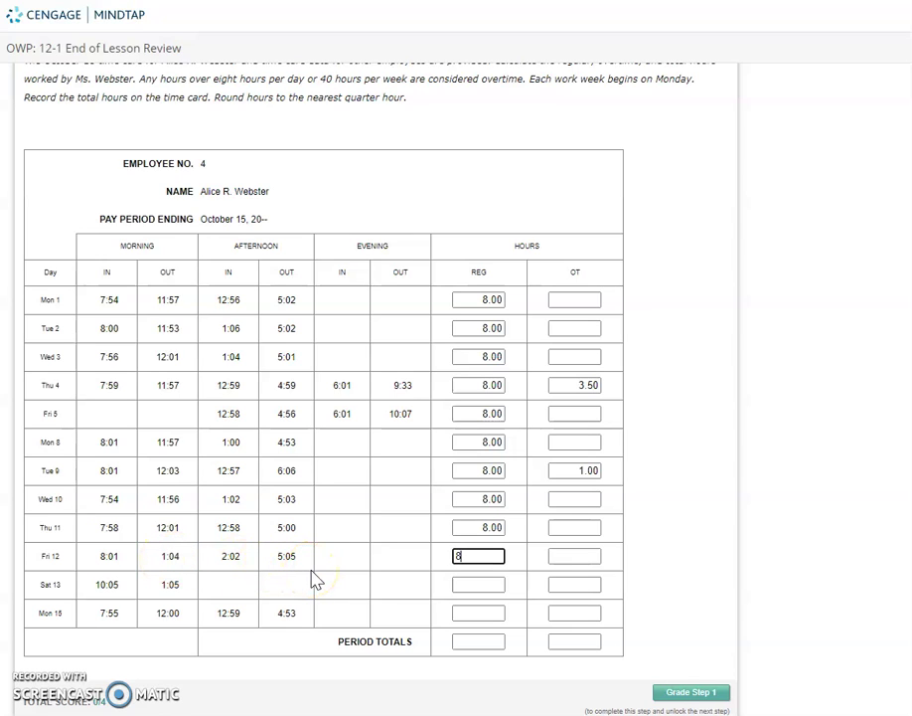
type("8")
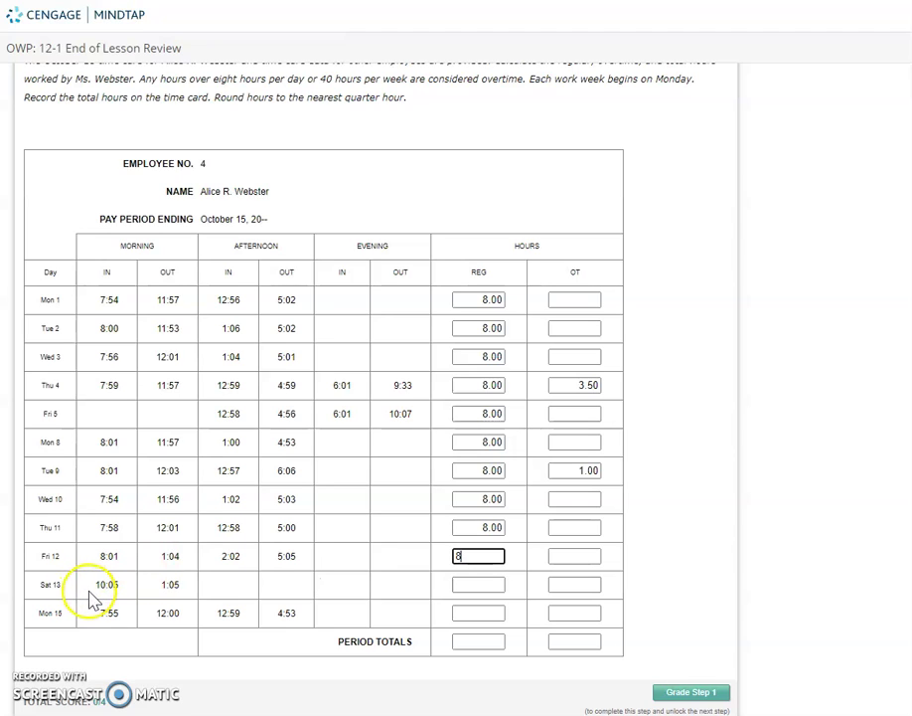
left_click(114, 603)
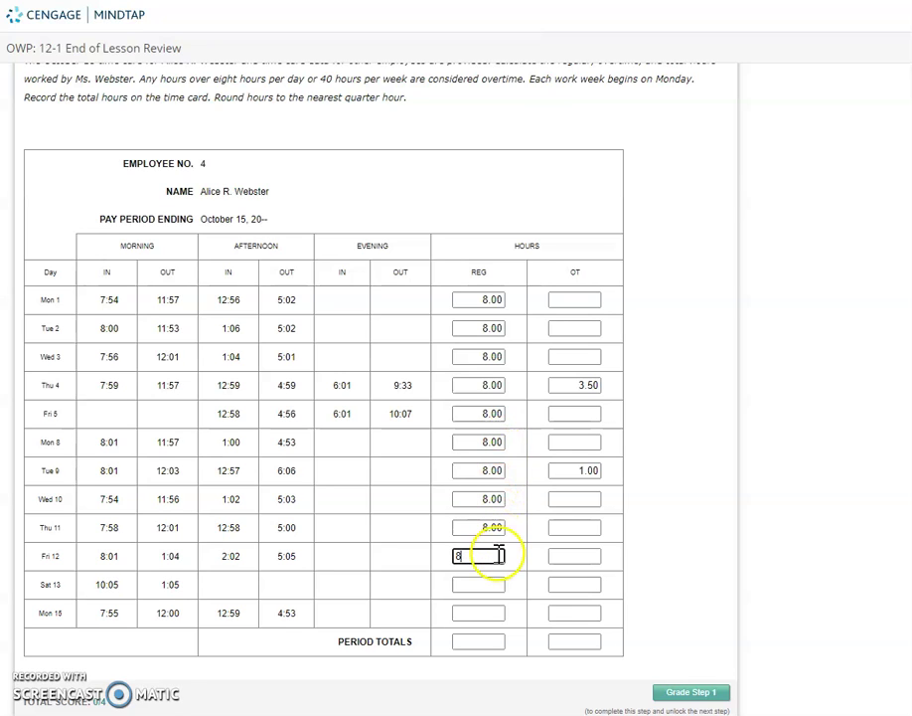
left_click(520, 577)
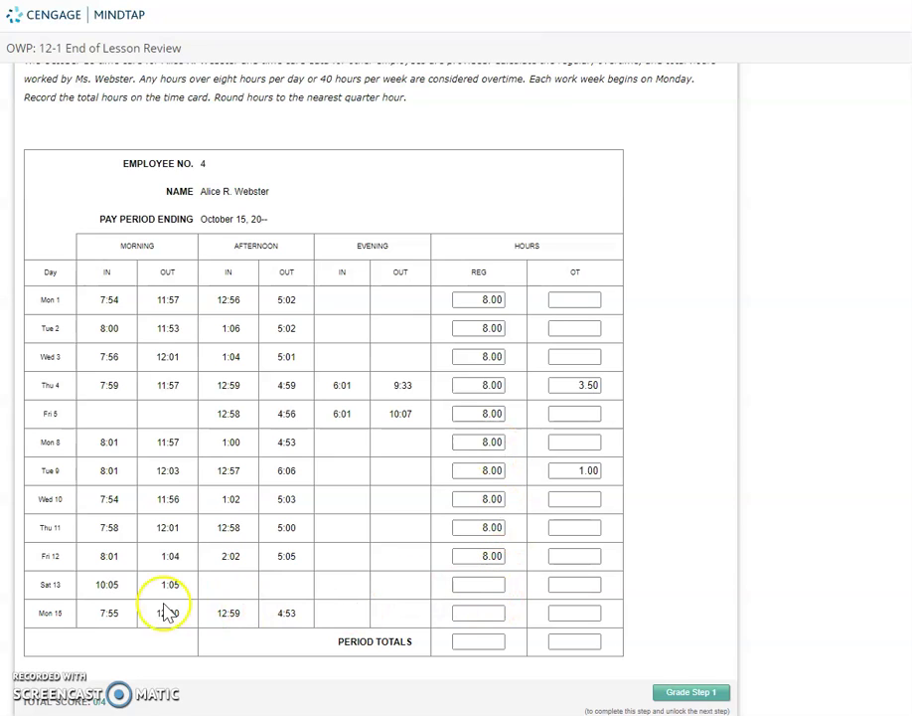
Record 3 overtime hours for Sat 13 and 8 regular hours for Mon 15
left_click(571, 583)
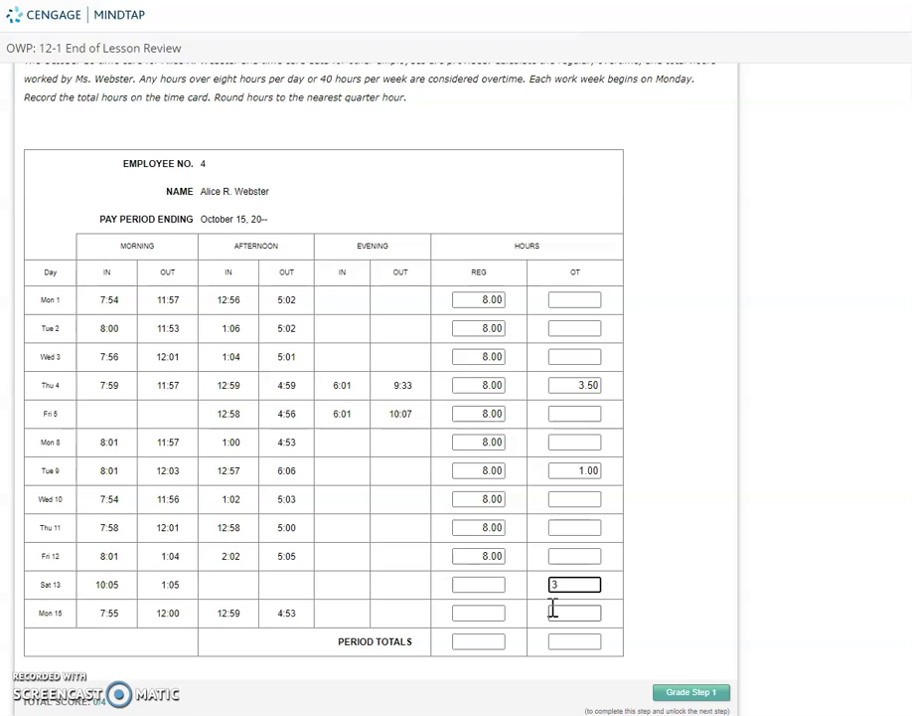
type("3")
left_click(674, 534)
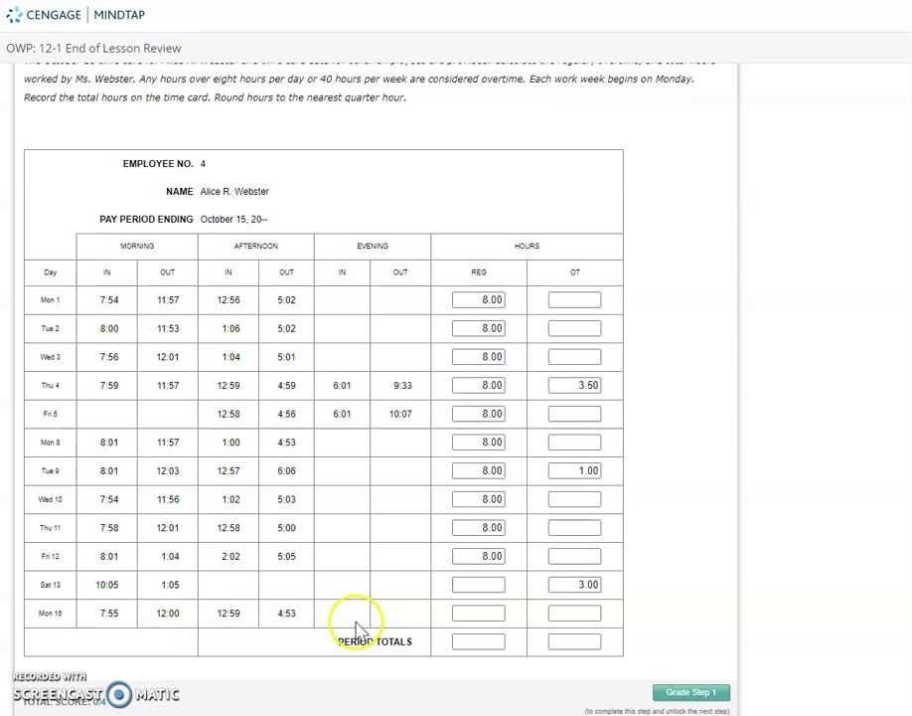
left_click(490, 611)
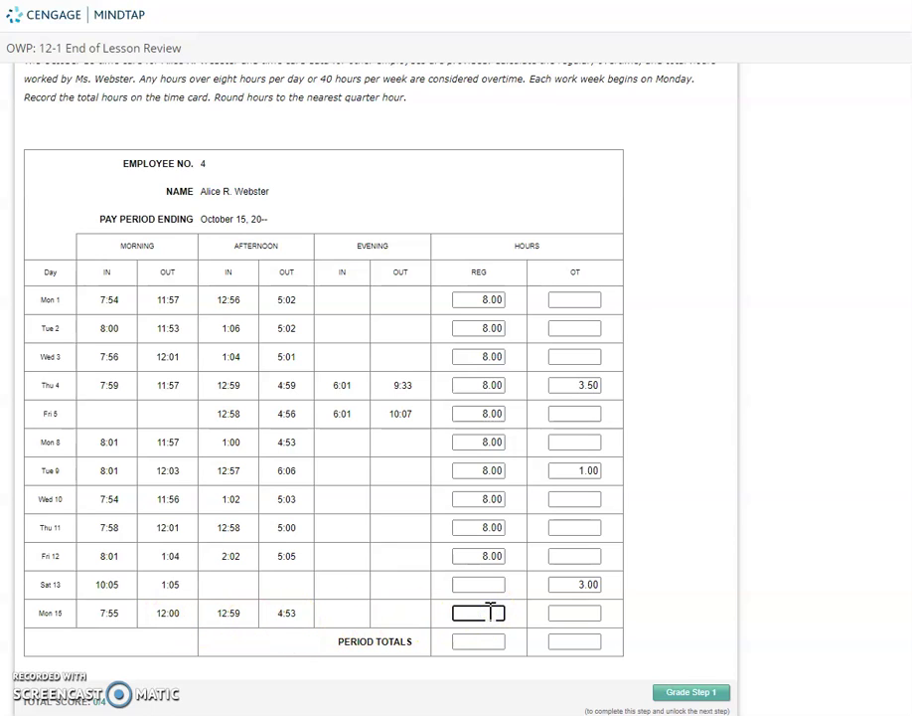
type("8")
left_click(716, 533)
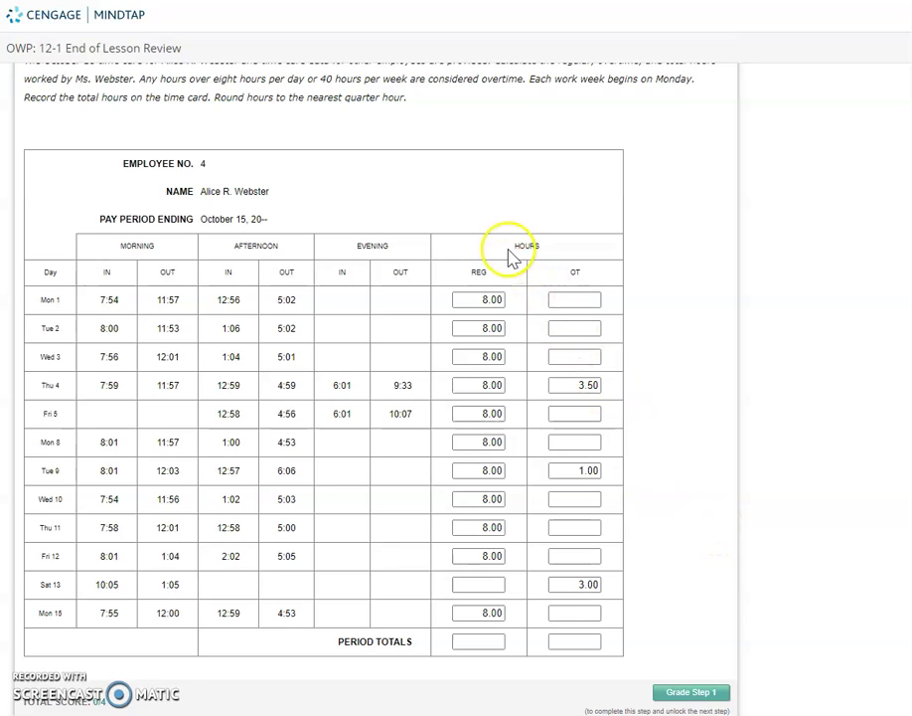
Count the daily regular hours and enter 88 as the period total for regular hours
left_click(491, 641)
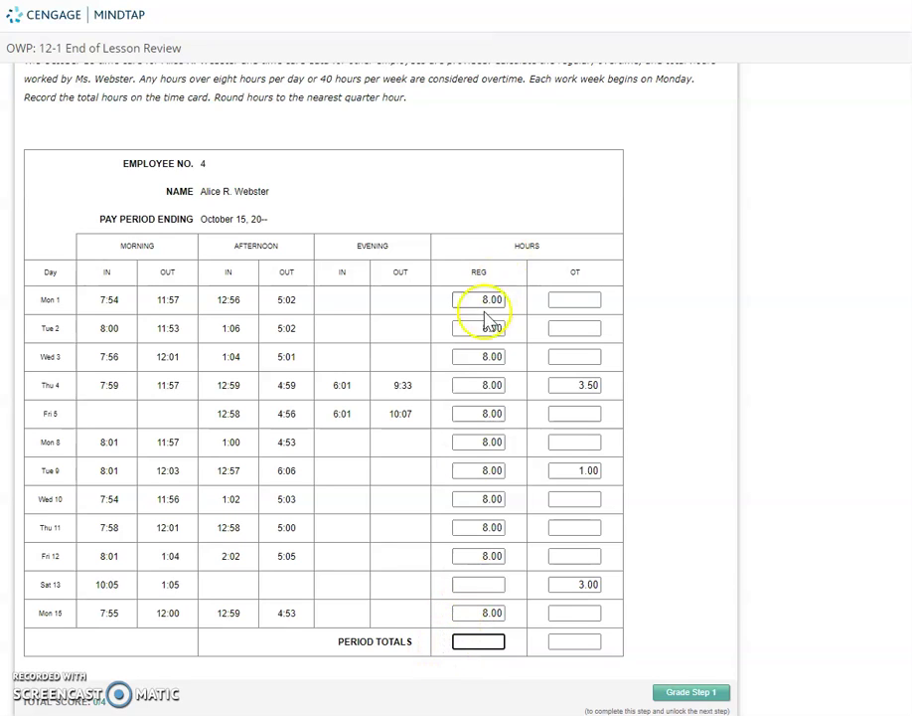
left_click(477, 300)
left_click(476, 328)
left_click(476, 355)
left_click(475, 385)
left_click(477, 413)
left_click(475, 441)
left_click(475, 469)
left_click(473, 497)
left_click(472, 526)
left_click(466, 555)
left_click(469, 611)
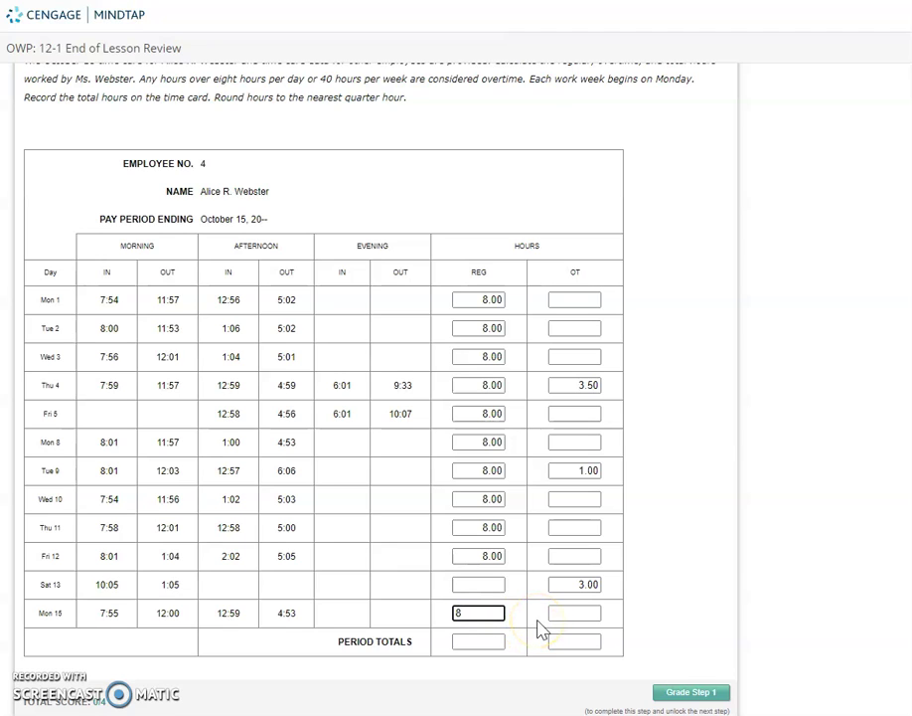
left_click(485, 641)
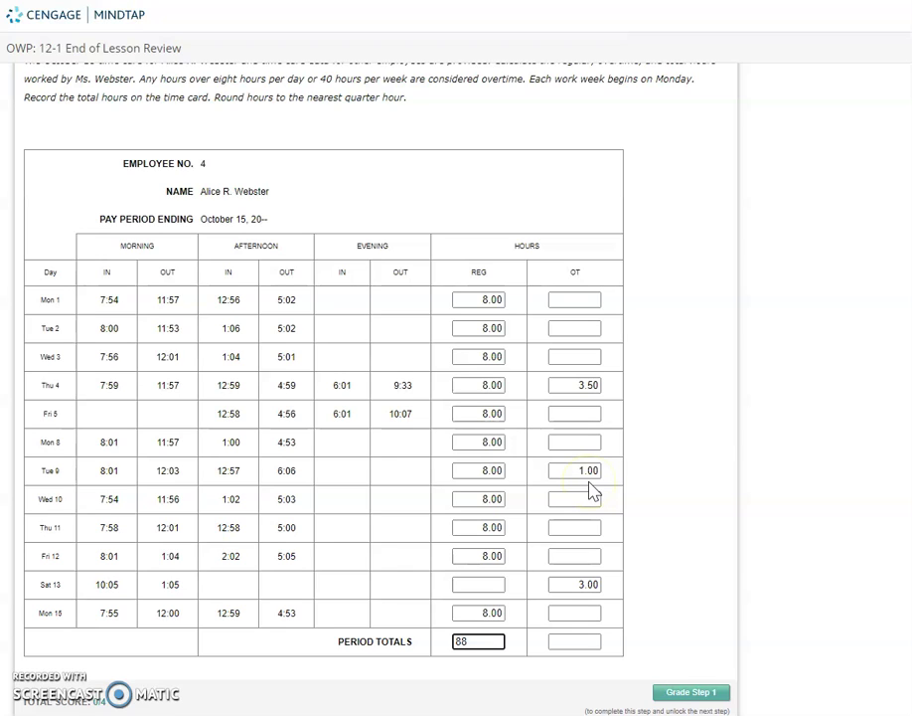
Enter 7.5 as the period total for overtime hours
left_click(573, 636)
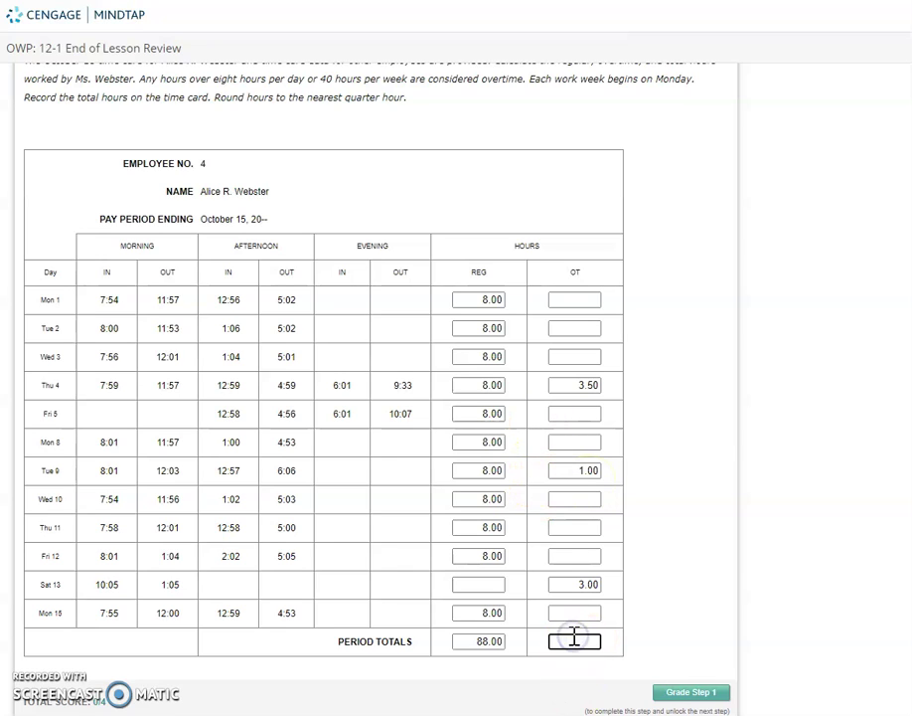
type("7.5")
left_click(790, 442)
Grade the completed time card step and continue to the Earnings Schedule step
scroll(792, 448, "down", 1)
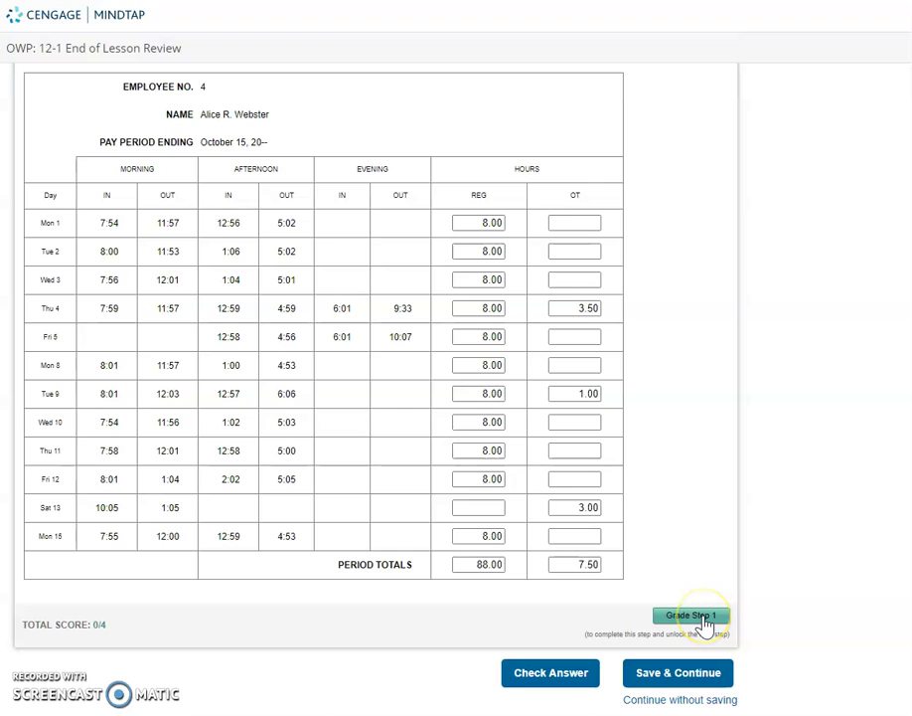
left_click(703, 621)
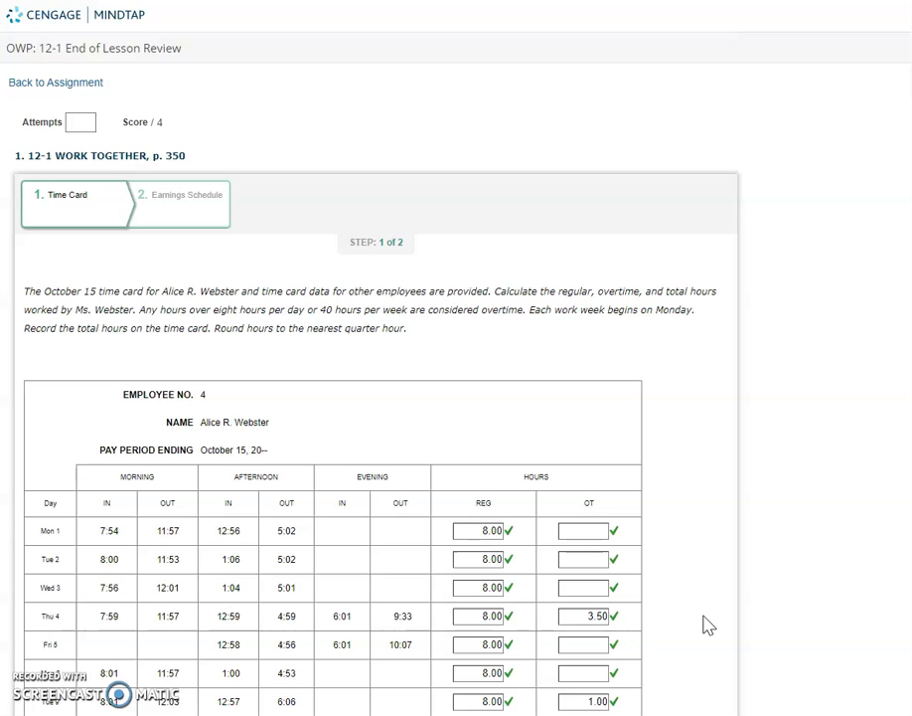
scroll(739, 437, "down", 2)
scroll(740, 438, "down", 2)
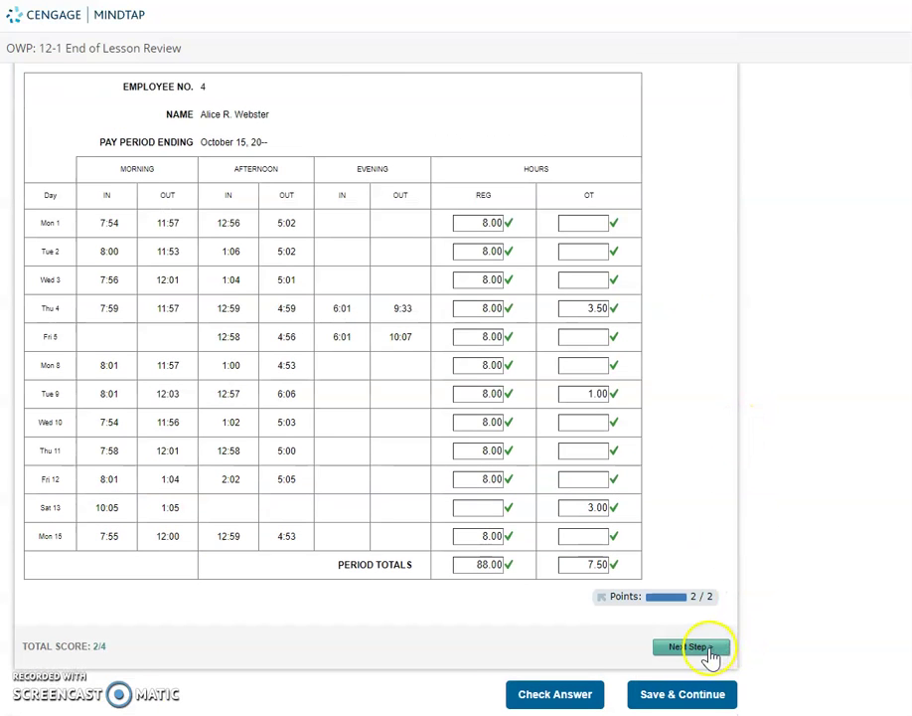
left_click(712, 652)
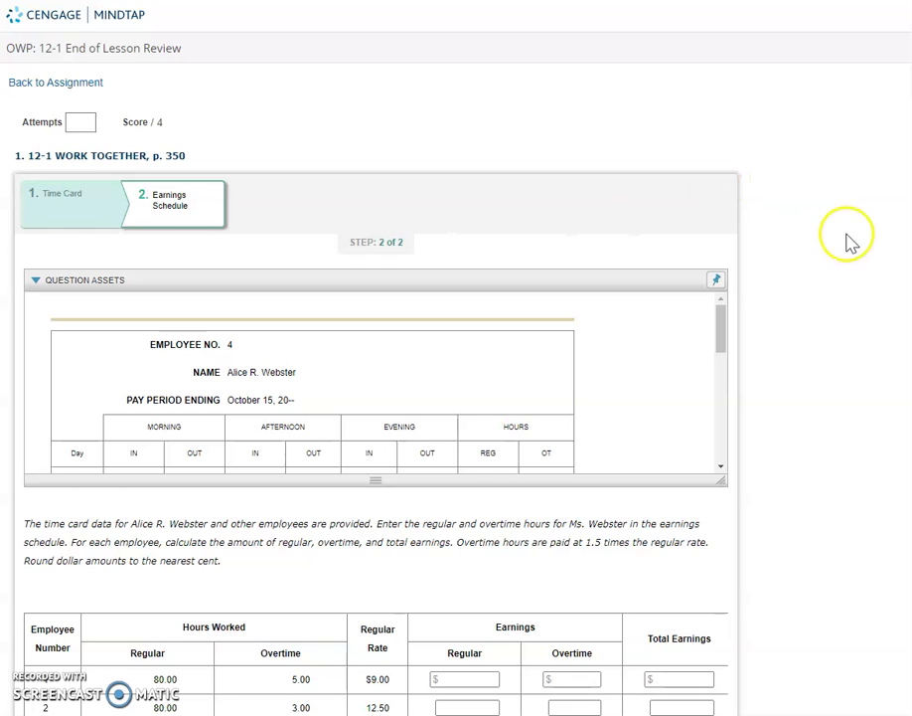
scroll(846, 314, "down", 2)
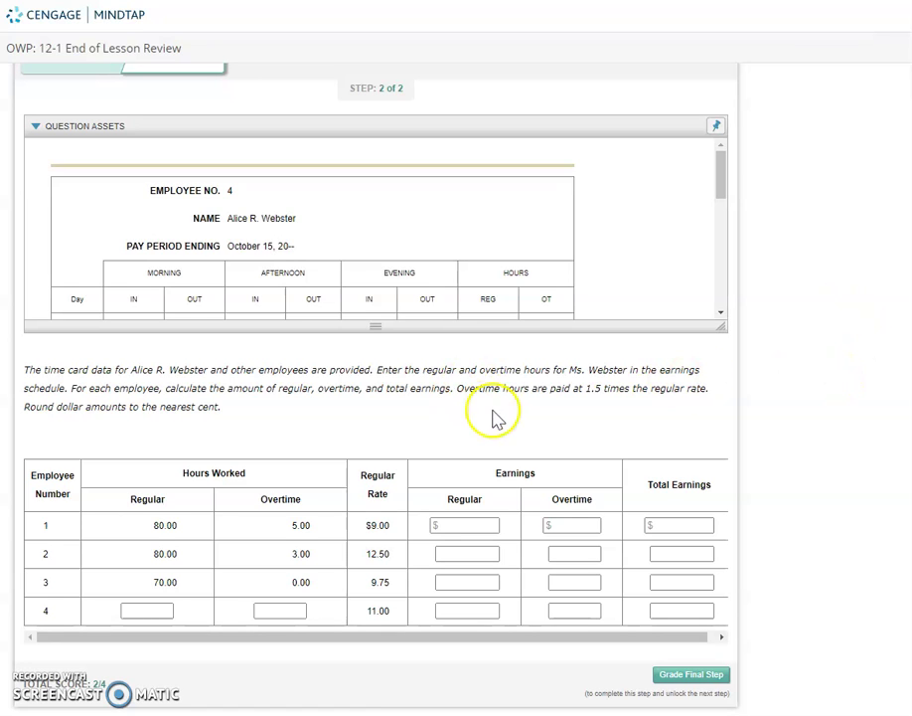
Enter the time card's period totals for employee 4 in the earnings schedule: 88 regular hours and 7.5 overtime hours
scroll(326, 270, "down", 1)
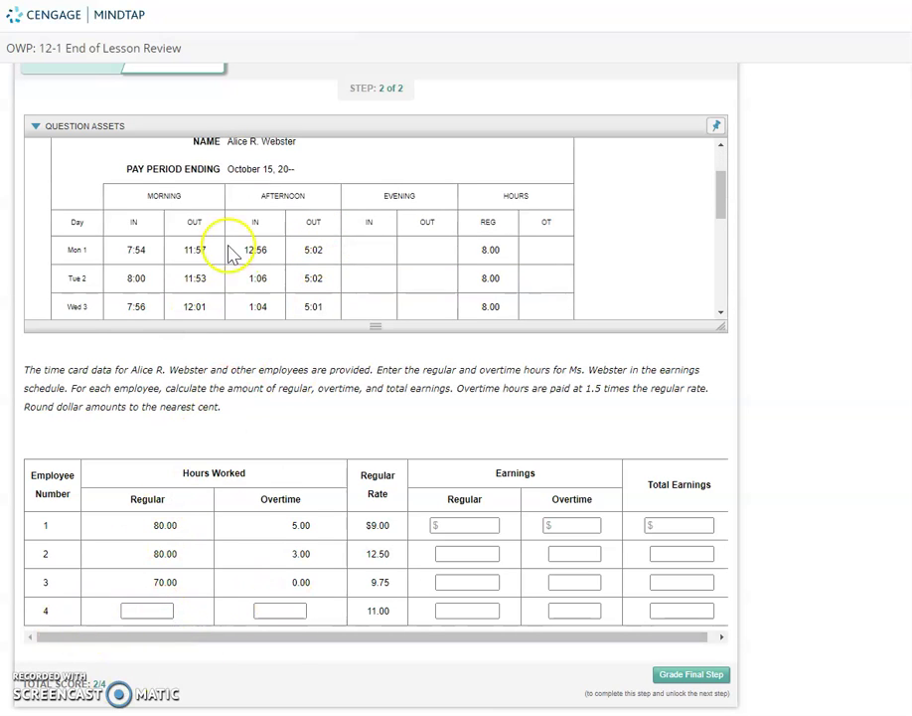
scroll(199, 216, "up", 1)
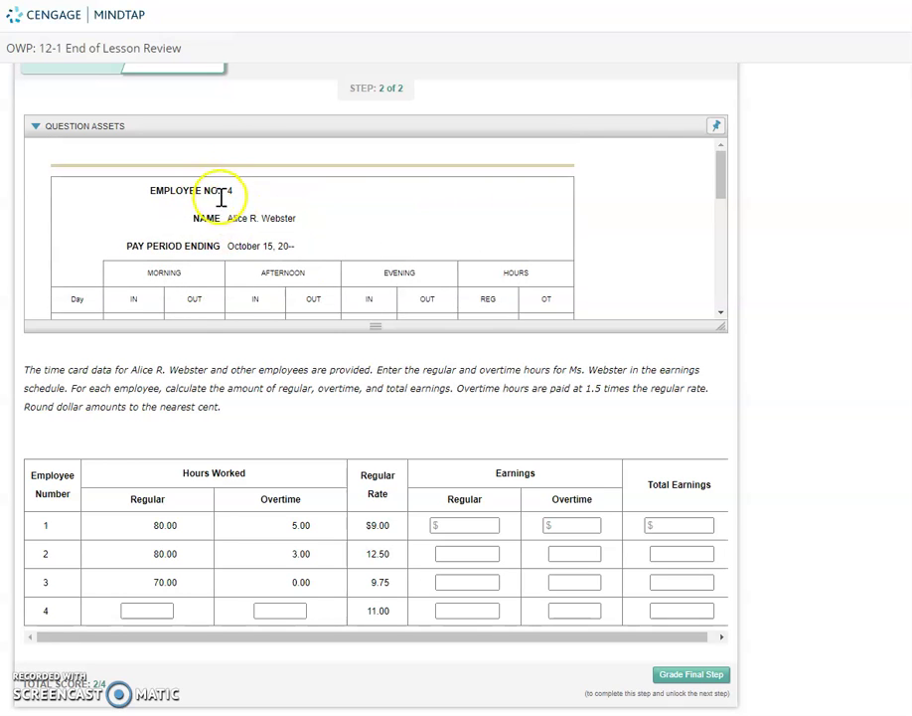
scroll(239, 223, "down", 3)
scroll(239, 228, "down", 4)
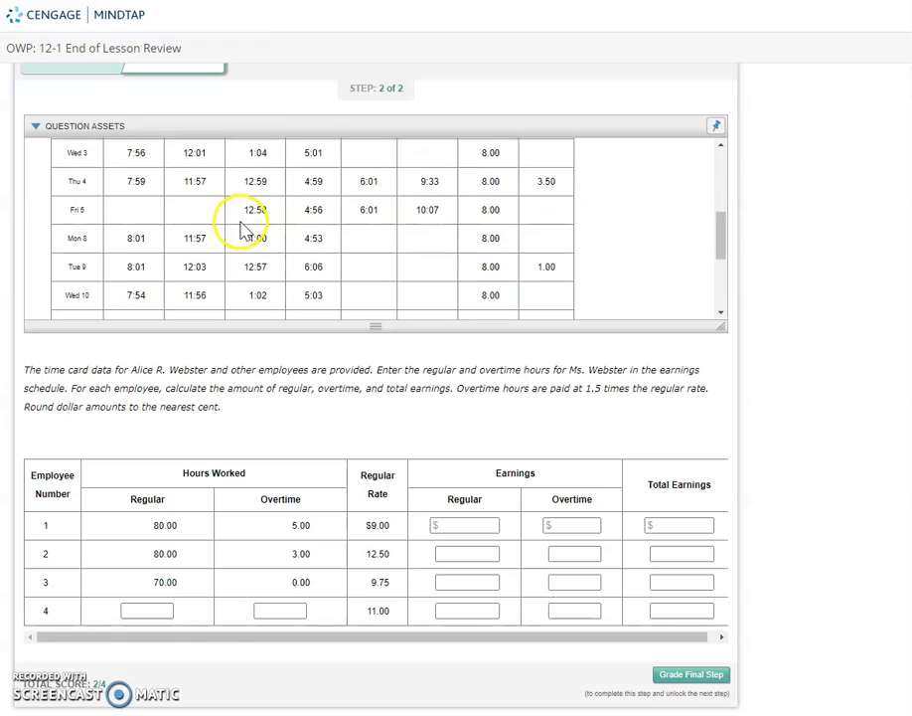
scroll(258, 224, "down", 3)
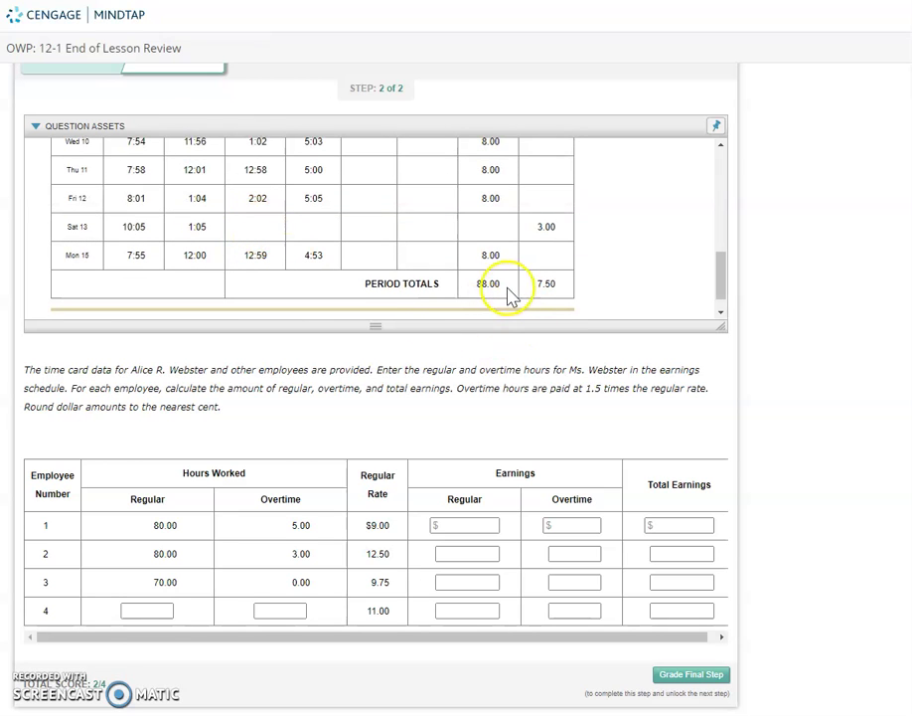
left_click(164, 609)
type("88")
left_click(299, 608)
type("7.5")
left_click(444, 516)
left_click(485, 666)
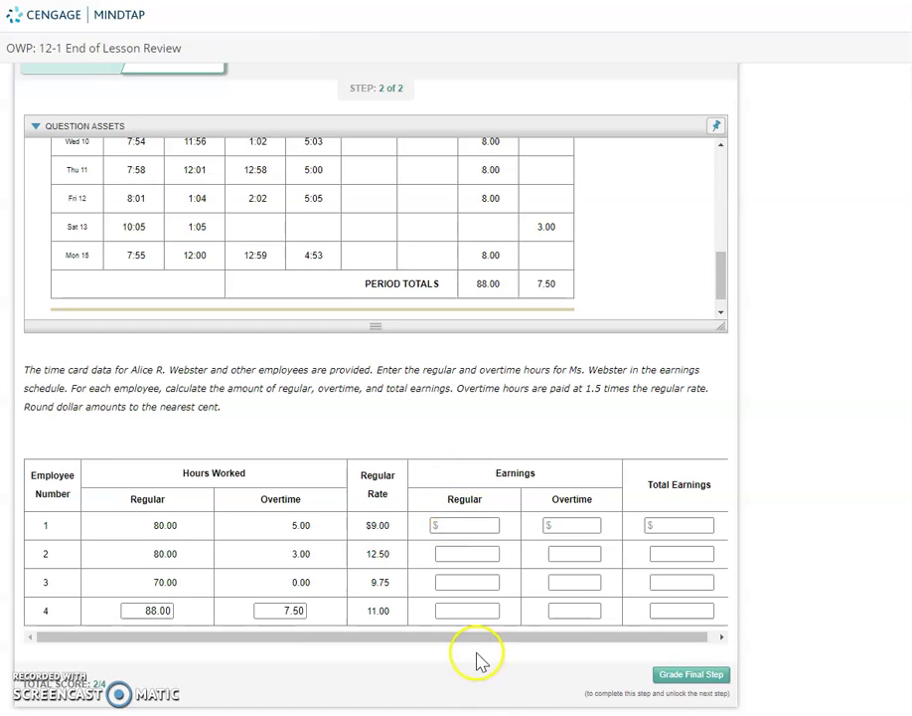
Multiply employee 1's regular hours by the regular rate and enter 720 as the regular earnings
left_click(479, 526)
left_click(475, 526)
left_click(474, 528)
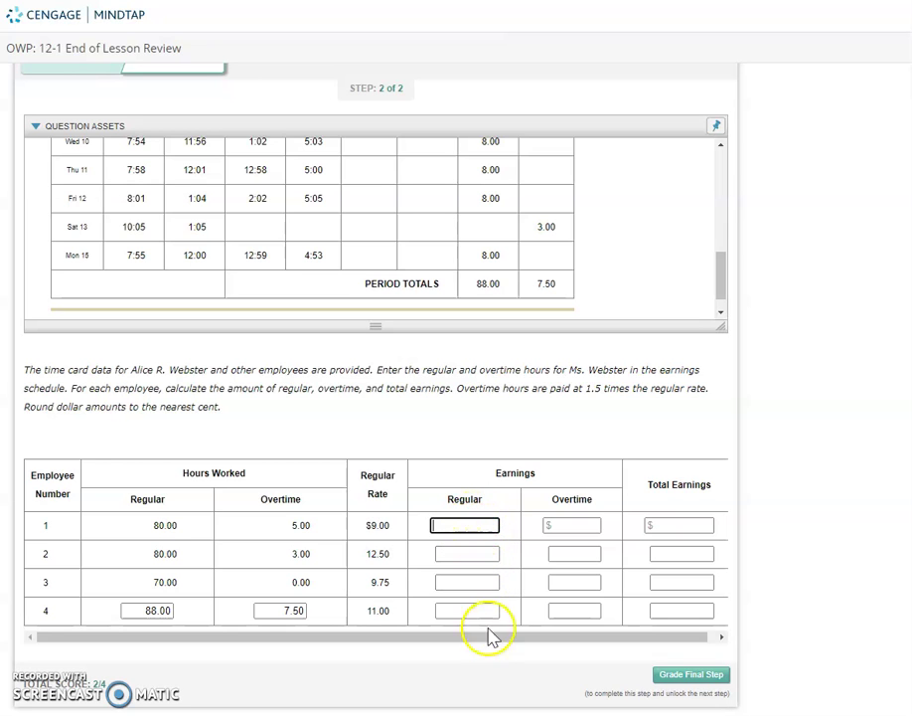
double_click(379, 525)
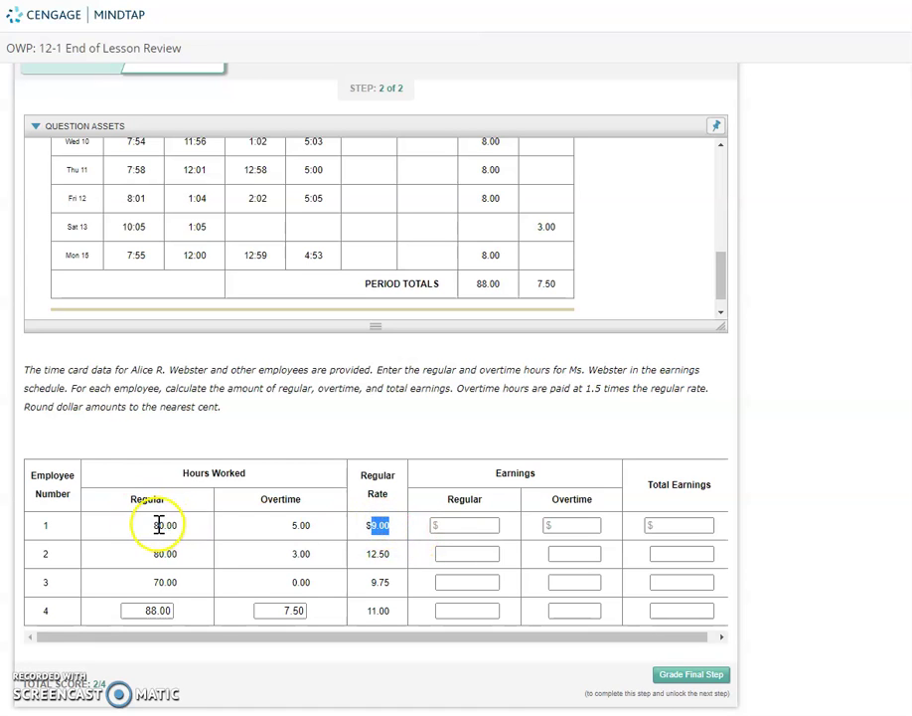
left_click_drag(159, 525, 187, 525)
left_click(381, 526)
left_click(488, 528)
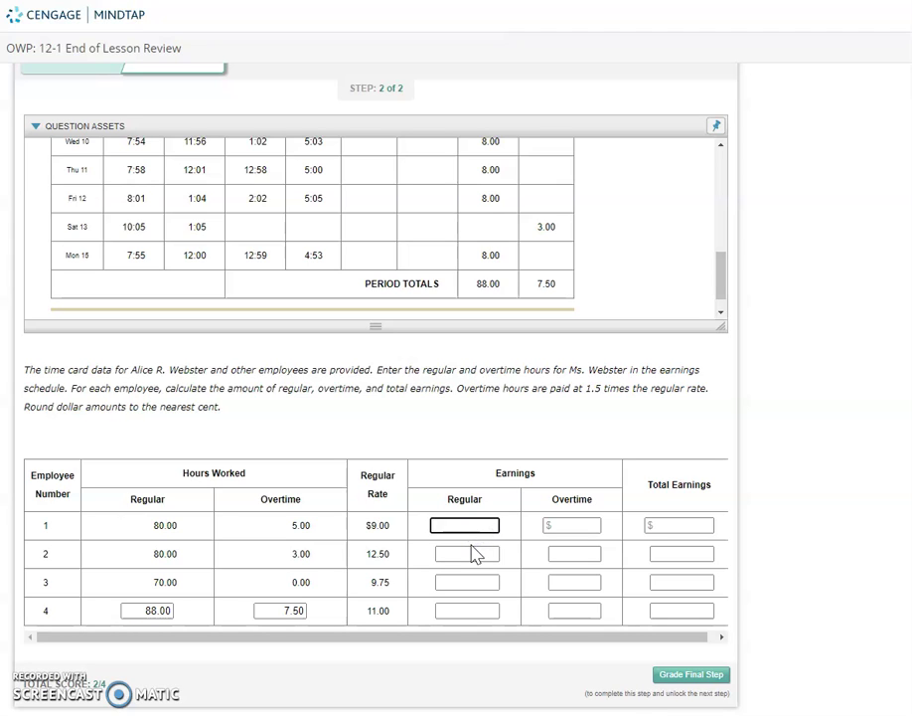
left_click(477, 526)
Enter the regular earnings for the remaining employees: 1000 for employee 2, 682.50 for employee 3 and 968 for employee 4
left_click(466, 553)
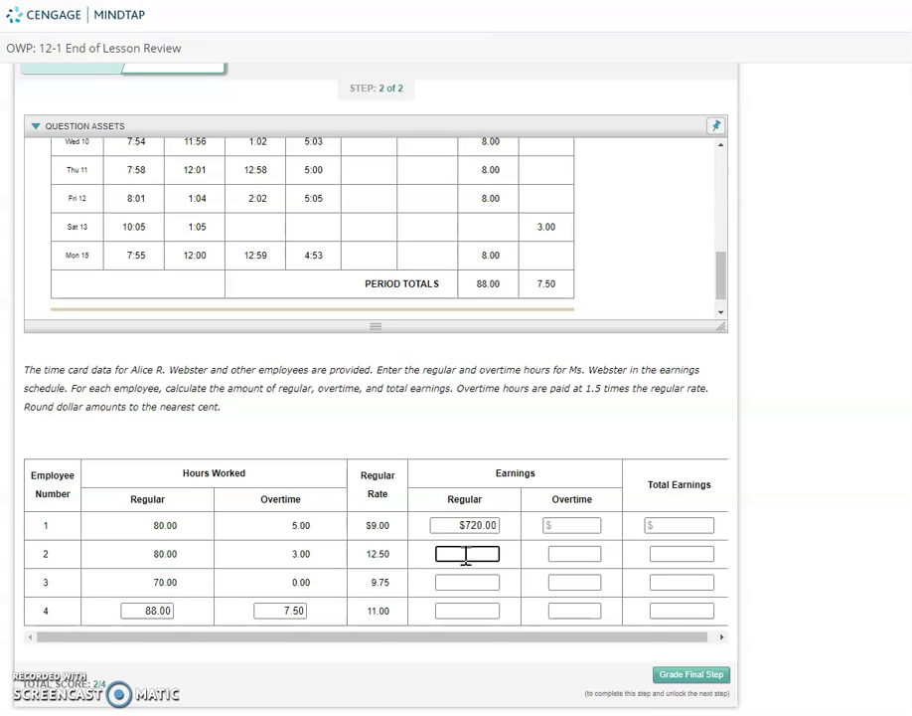
left_click(467, 554)
type("1000")
left_click(461, 581)
left_click(458, 610)
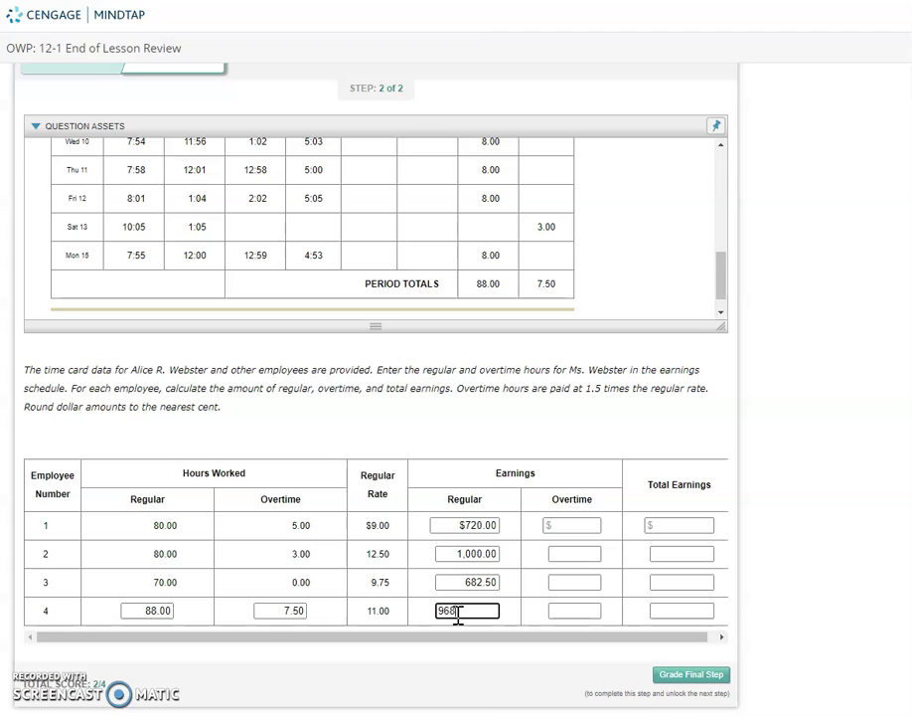
Calculate employee 1's overtime pay at 1.5 times the regular rate and enter 67.5 as the overtime earnings
left_click(585, 525)
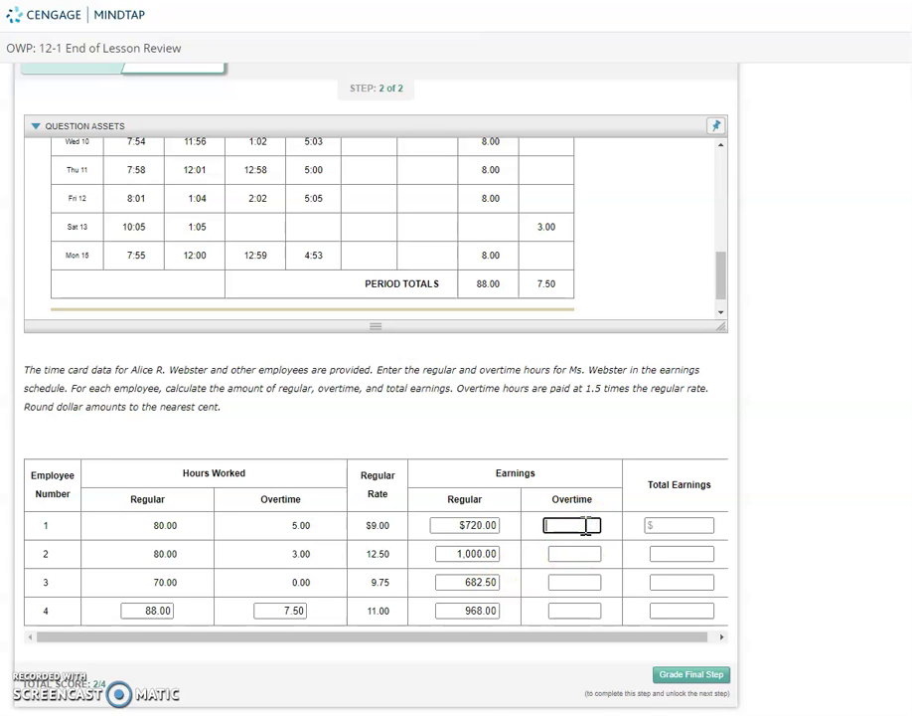
left_click(571, 526)
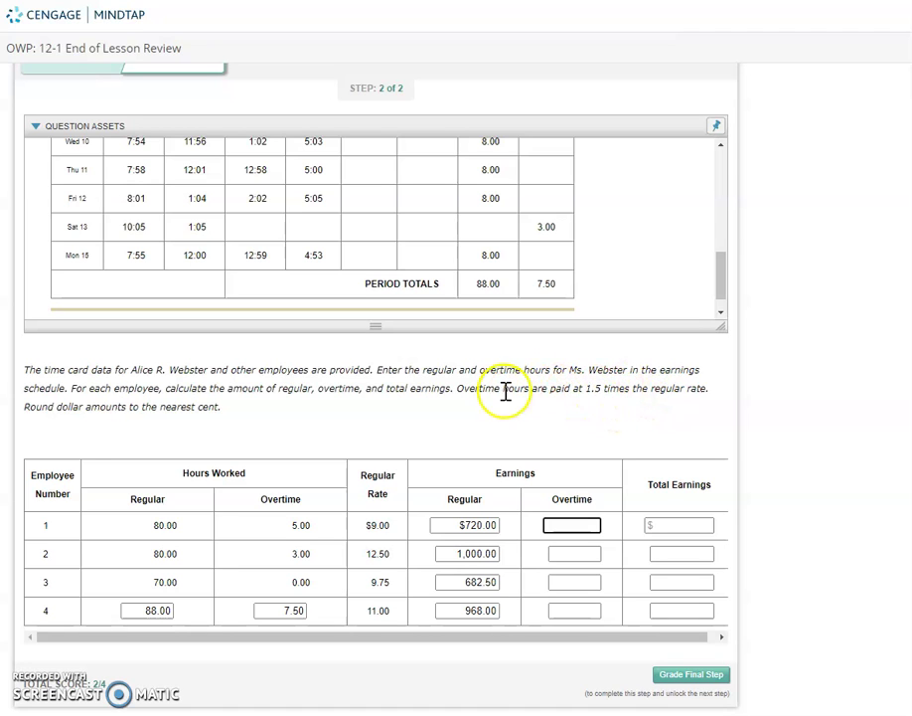
left_click(588, 390)
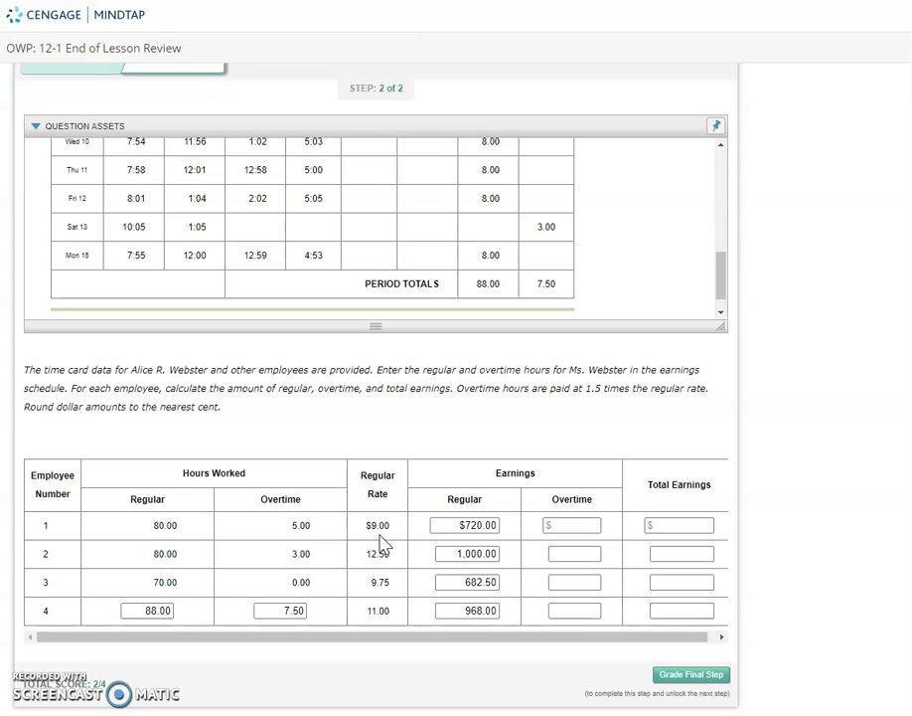
double_click(381, 527)
double_click(298, 525)
left_click(591, 524)
type("67")
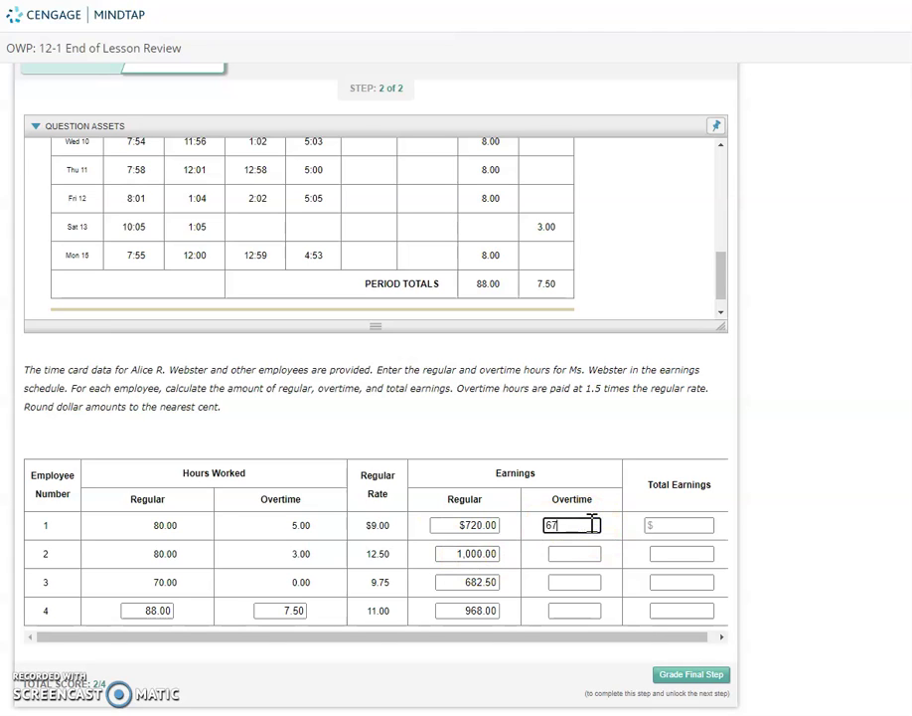
type(".5")
left_click(570, 476)
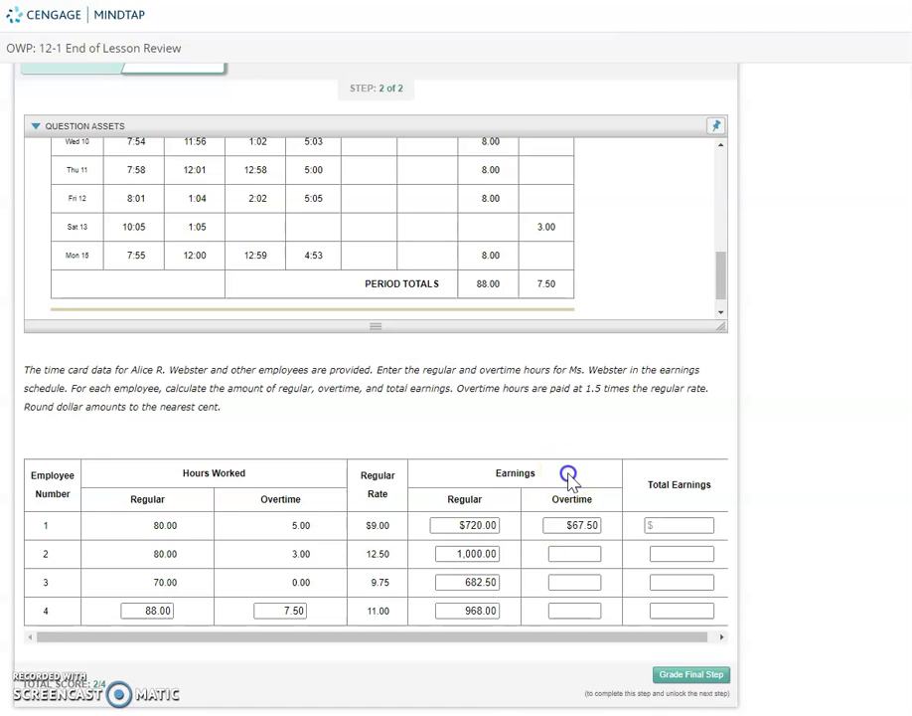
Calculate employee 2's overtime pay at 1.5 times the regular rate and enter 56.25 as the overtime earnings
left_click(378, 553)
double_click(377, 553)
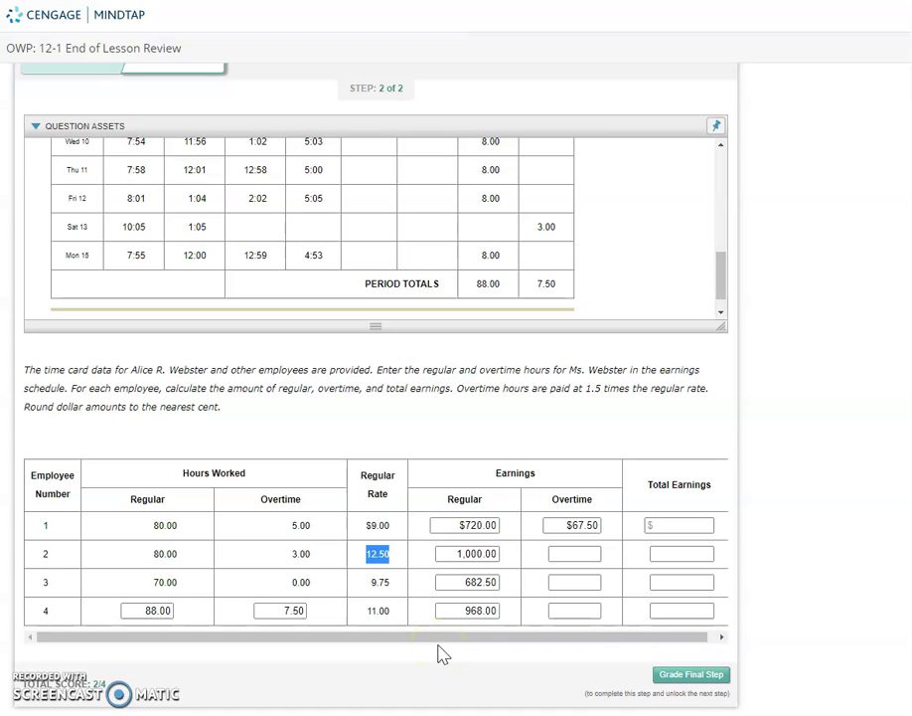
left_click(600, 388)
left_click(596, 553)
type("56")
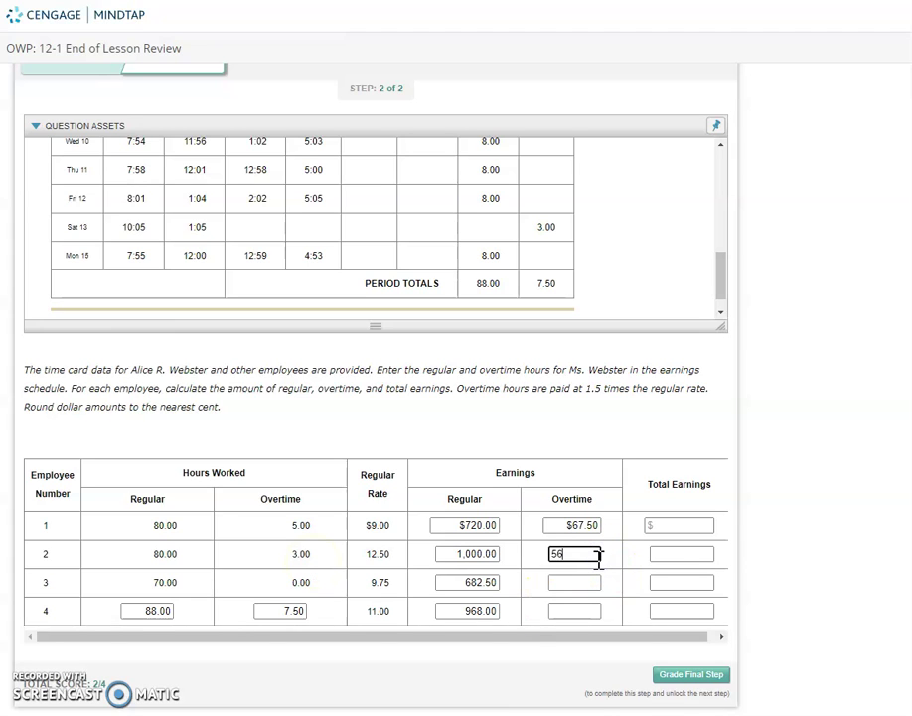
type(".25")
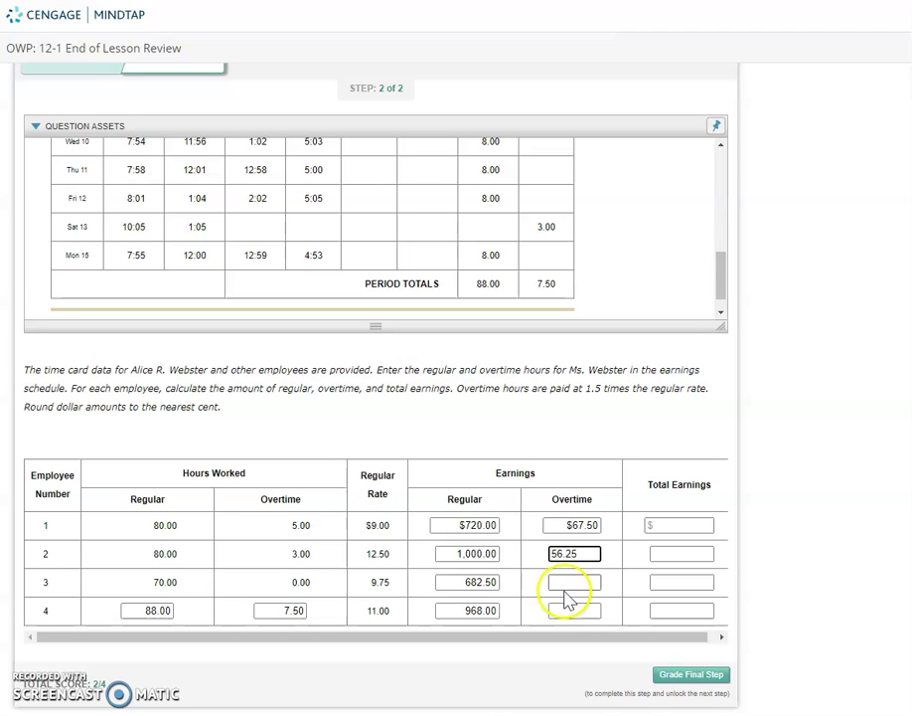
Try to enter 0 as employee 3's overtime earnings
left_click(569, 583)
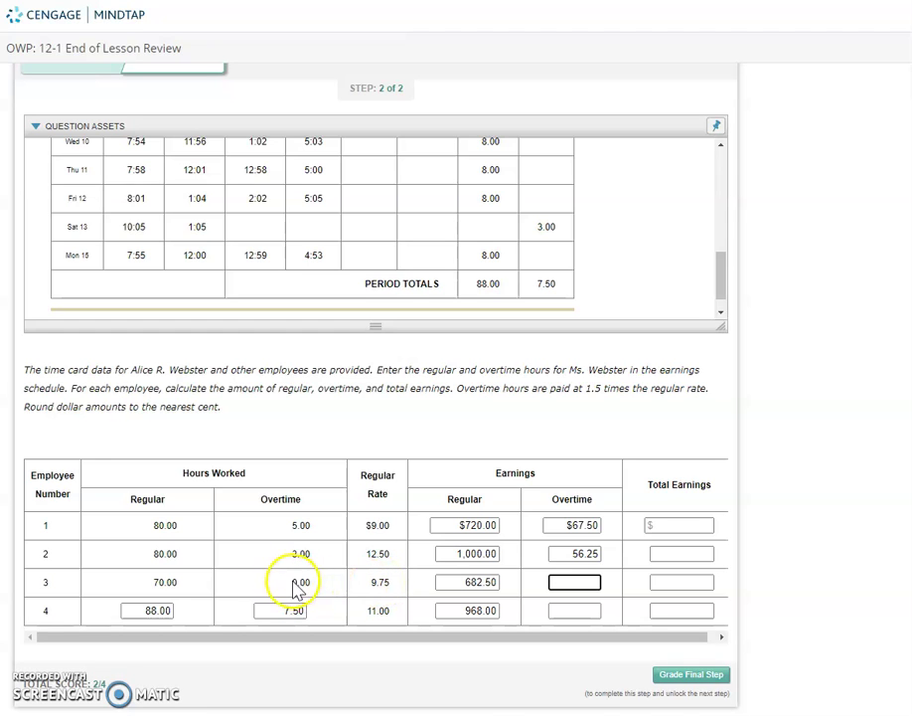
left_click(572, 587)
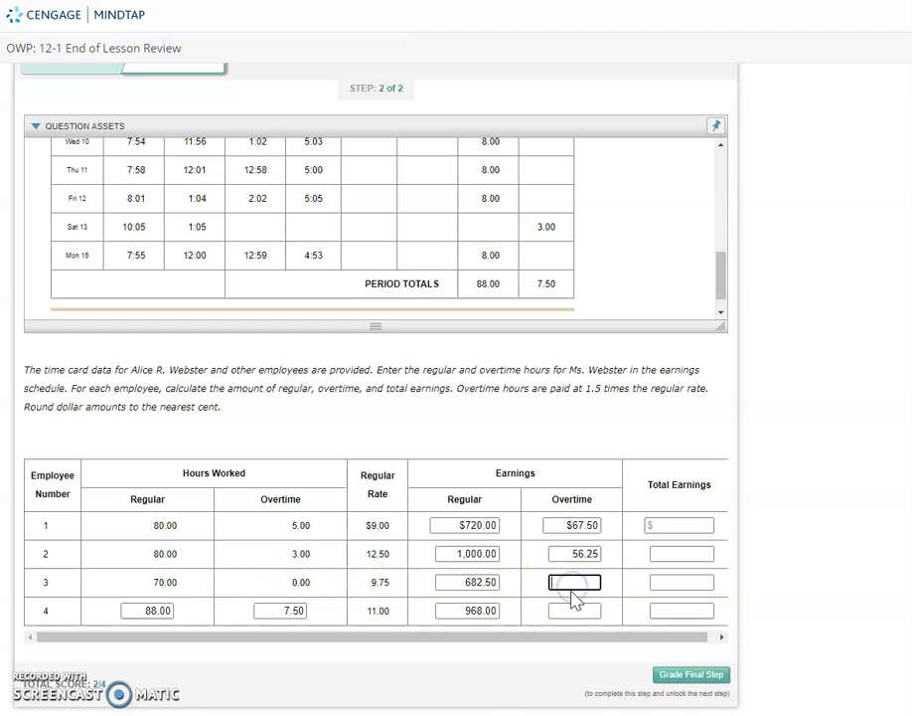
type("0")
left_click(584, 609)
left_click(581, 582)
type("0")
Calculate employee 4's overtime pay from the 11.00 regular rate and enter 123.75 as the overtime earnings
left_click(582, 610)
double_click(379, 611)
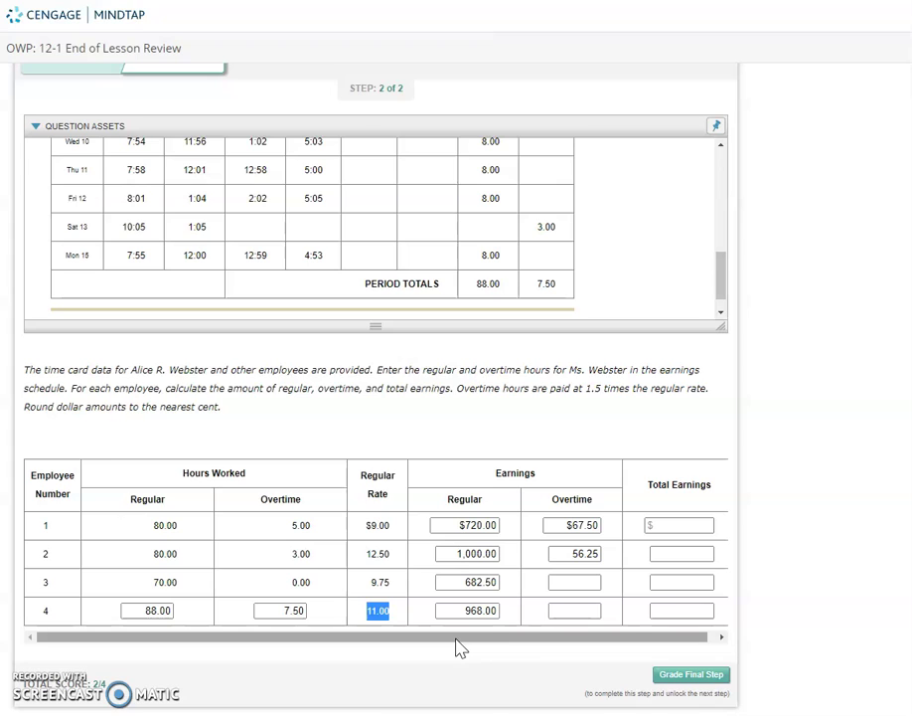
left_click(588, 608)
type("123")
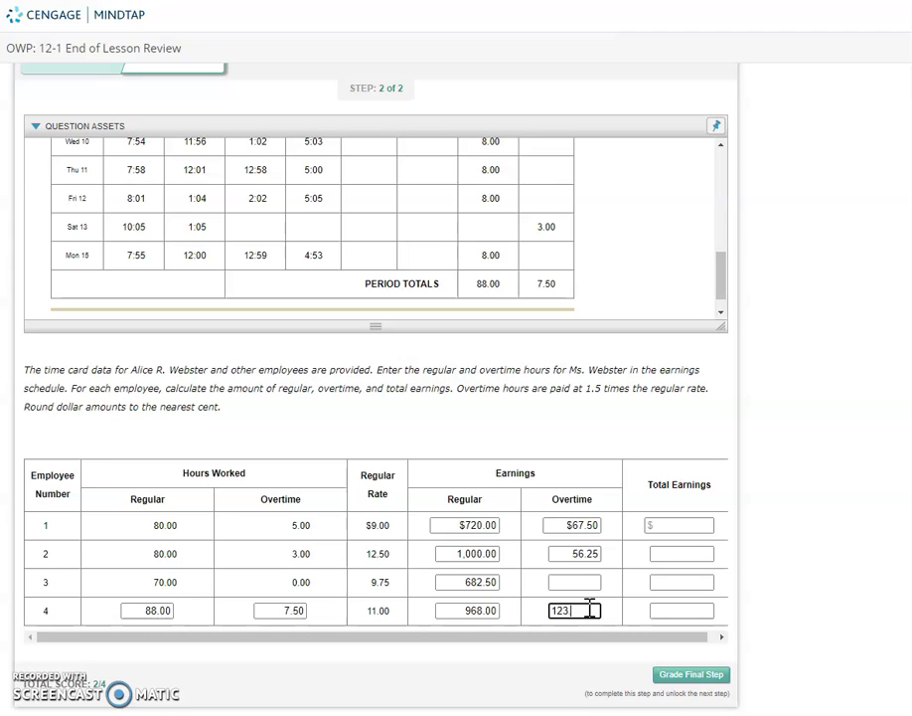
type(".75")
left_click(825, 458)
Add employee 1's regular and overtime earnings and enter 787.5 as the total earnings
left_click(696, 522)
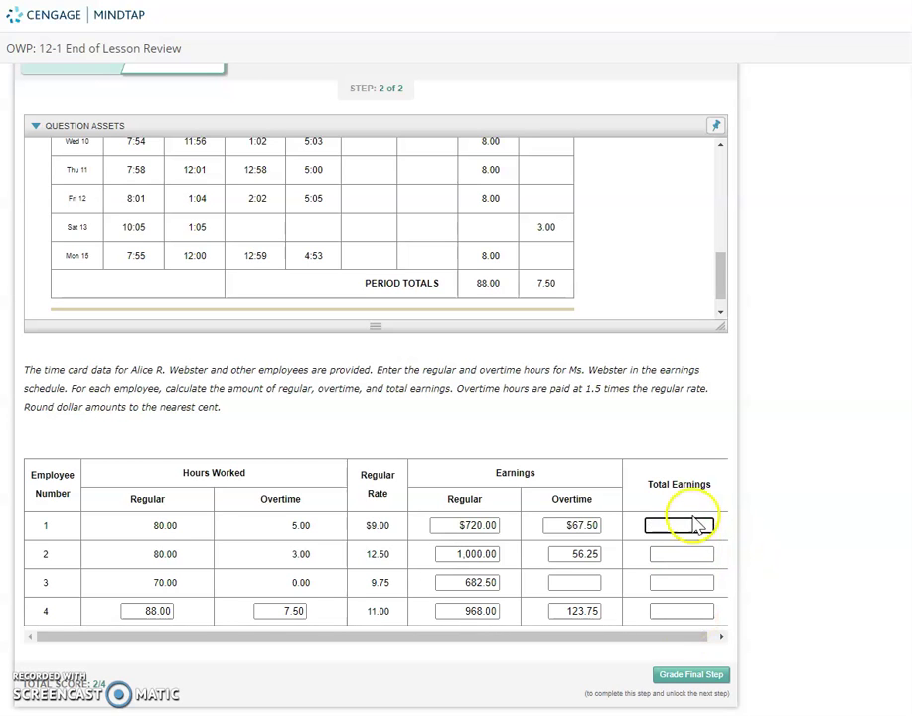
left_click_drag(685, 638, 693, 640)
left_click(671, 524)
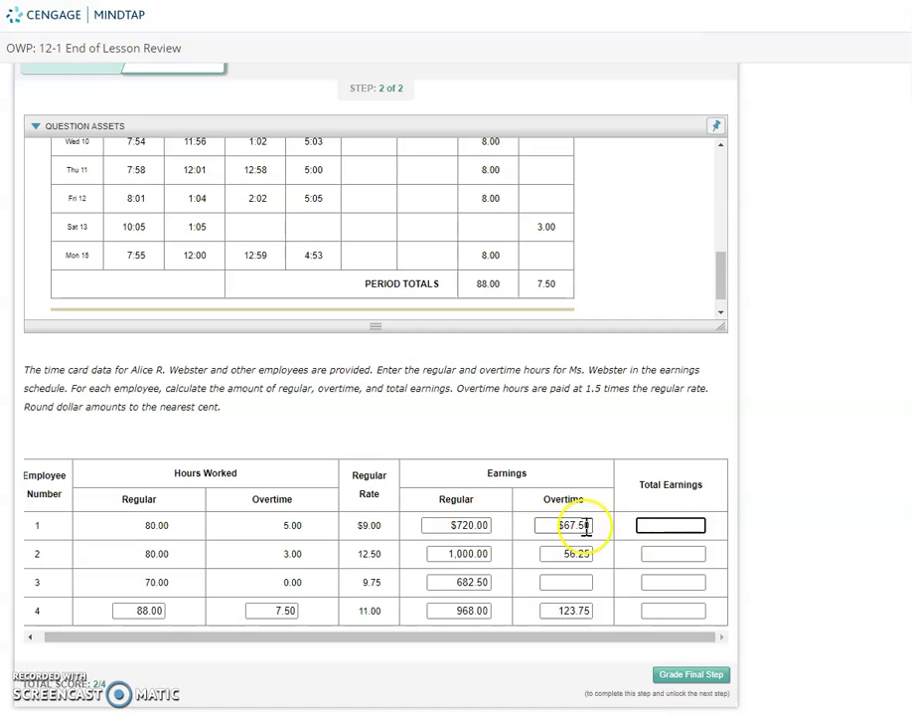
left_click(679, 526)
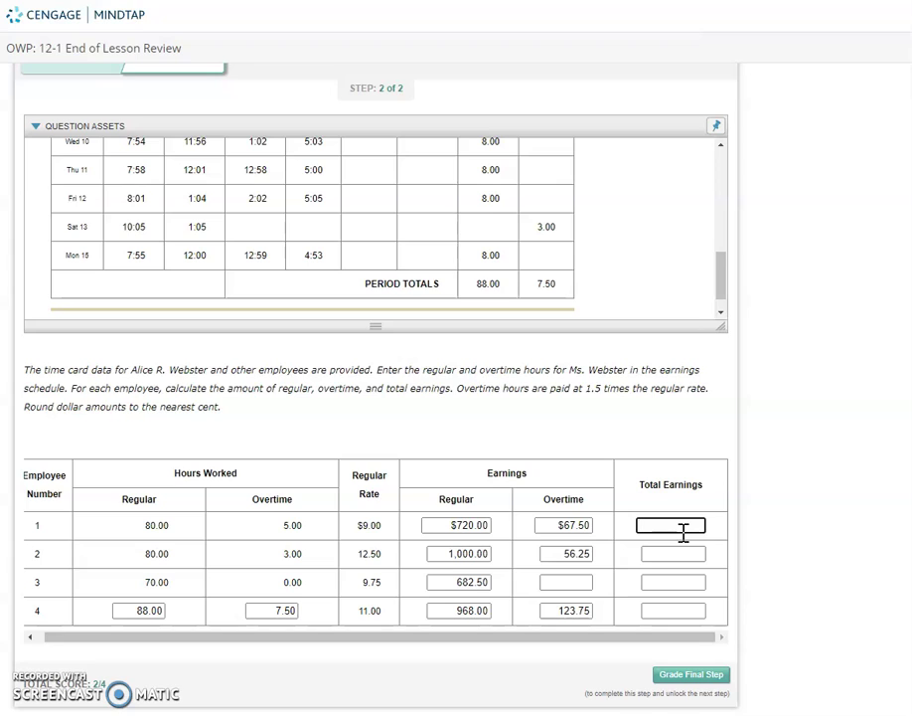
left_click(692, 519)
left_click(689, 514)
left_click(670, 527)
type("787.5")
Enter the total earnings for the remaining employees: 1056.25 for employee 2, 682.5 for employee 3 and 1091.75 for employee 4
left_click(672, 552)
type("1056.25")
left_click(664, 579)
type("682.5")
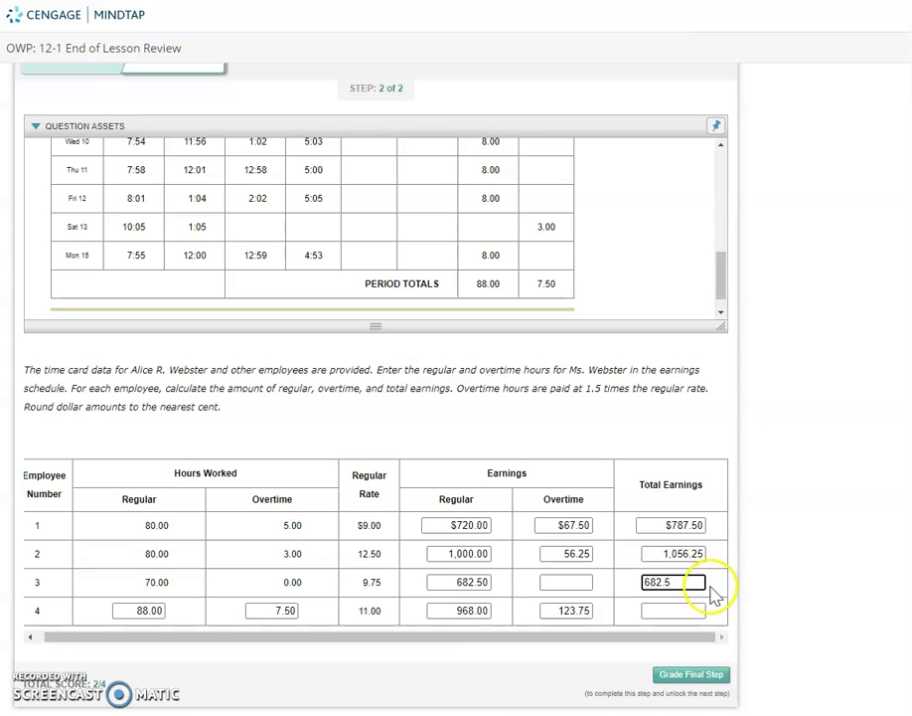
left_click(682, 609)
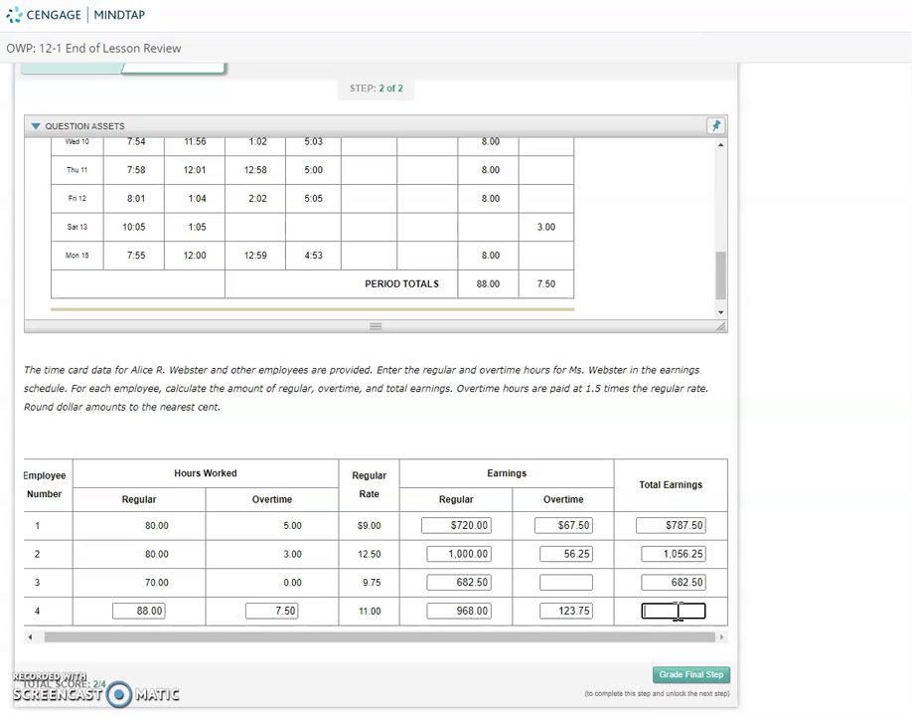
type("1091.75")
left_click(813, 535)
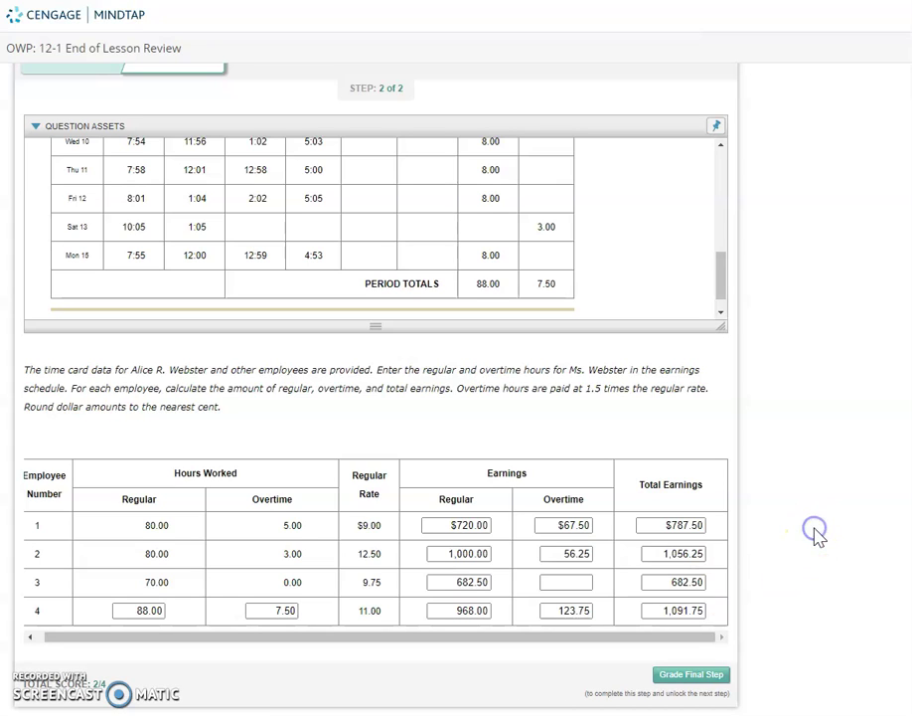
Grade the final step and review the marked answers across the earnings schedule
scroll(811, 540, "down", 2)
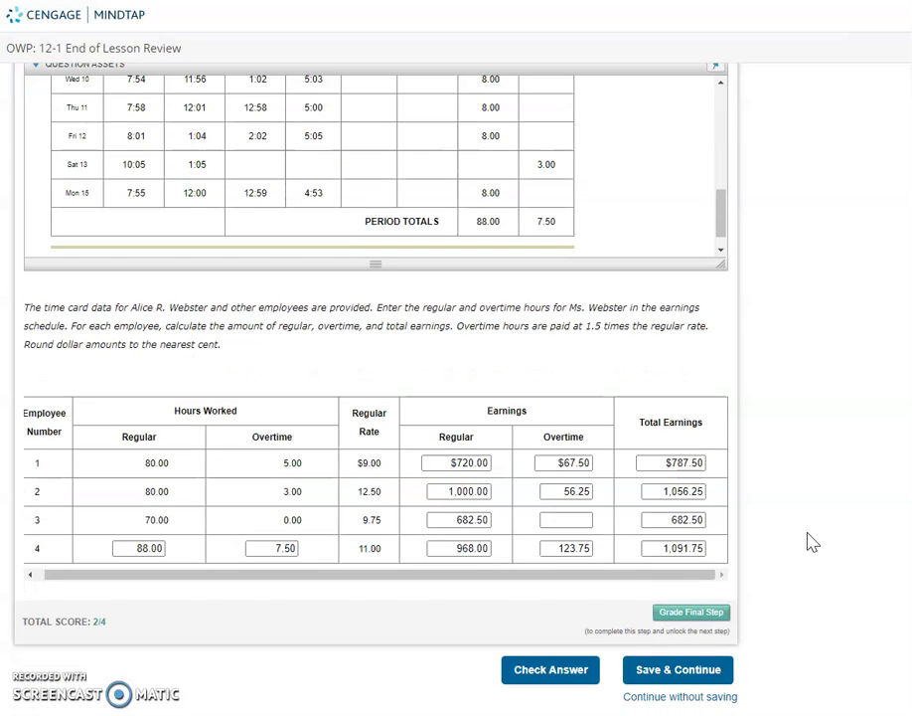
left_click(721, 613)
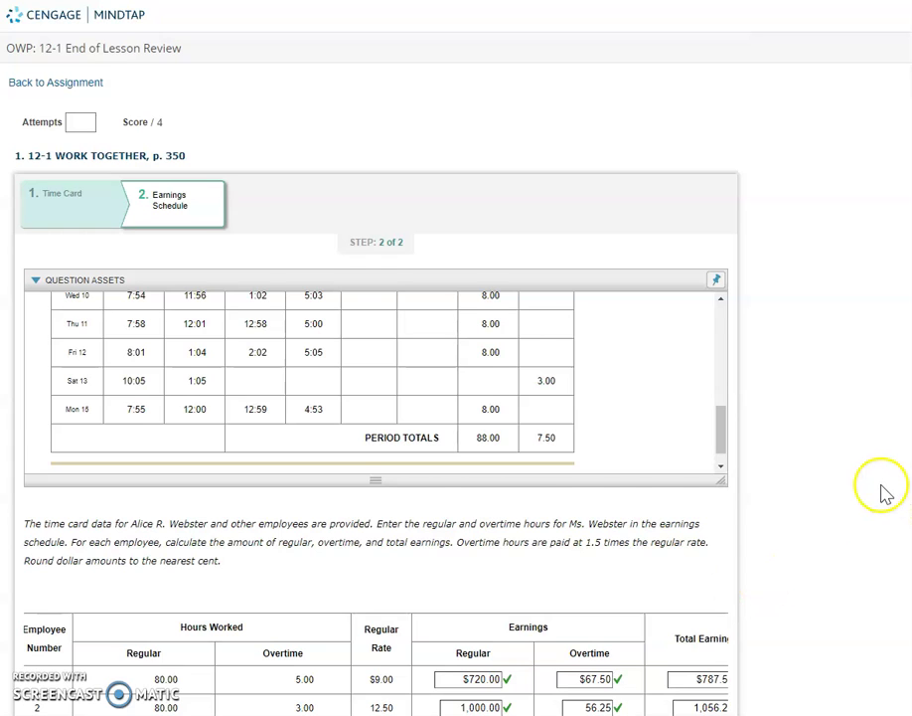
scroll(886, 494, "down", 3)
left_click_drag(672, 578, 758, 572)
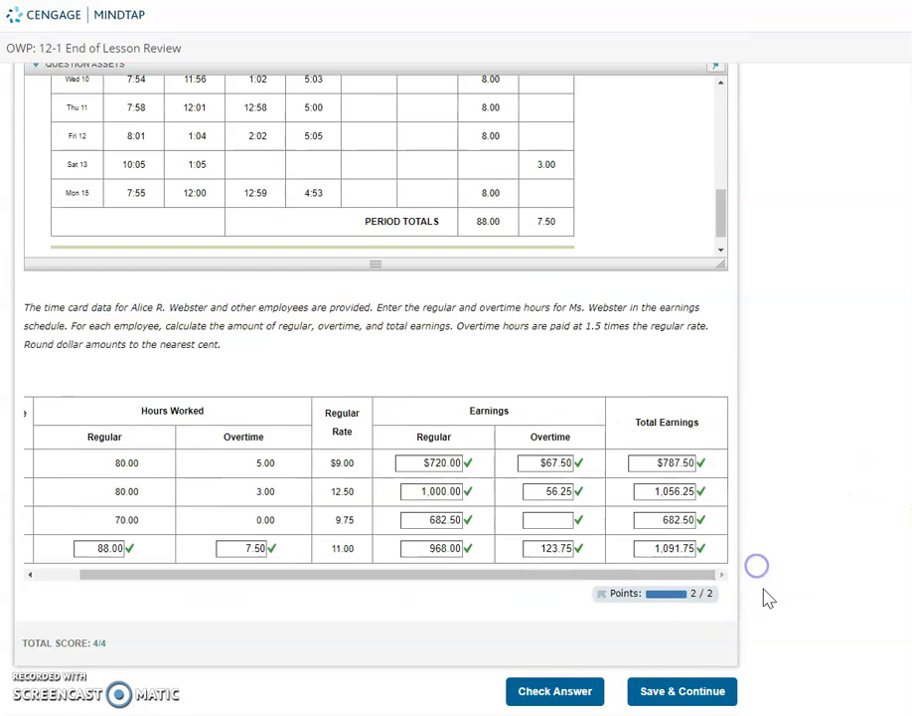